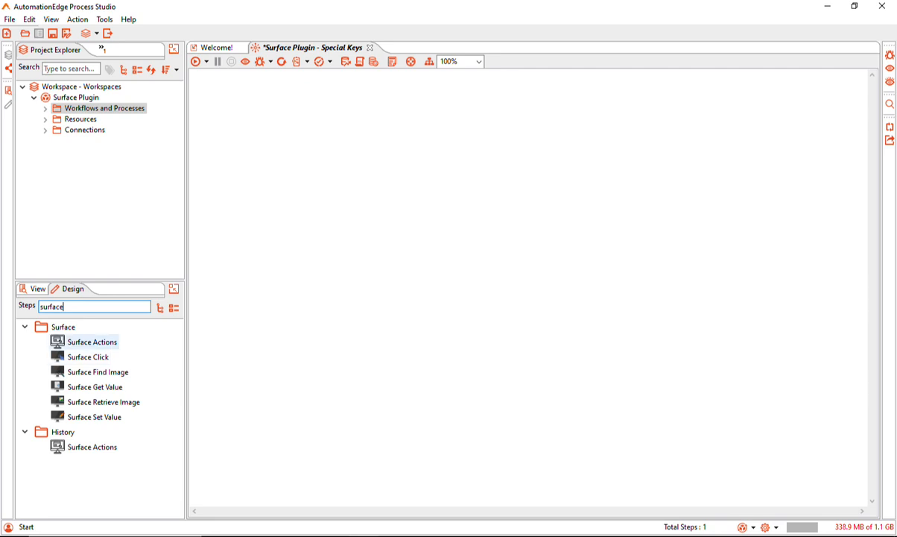
Step: Add a Start step and a Surface Actions step to the Special Keys workflow
double_click(100, 342)
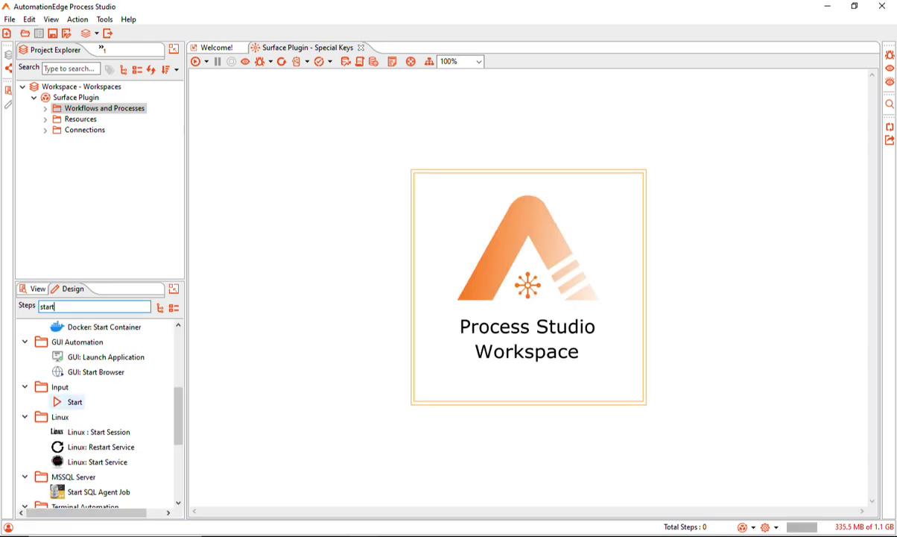
double_click(74, 401)
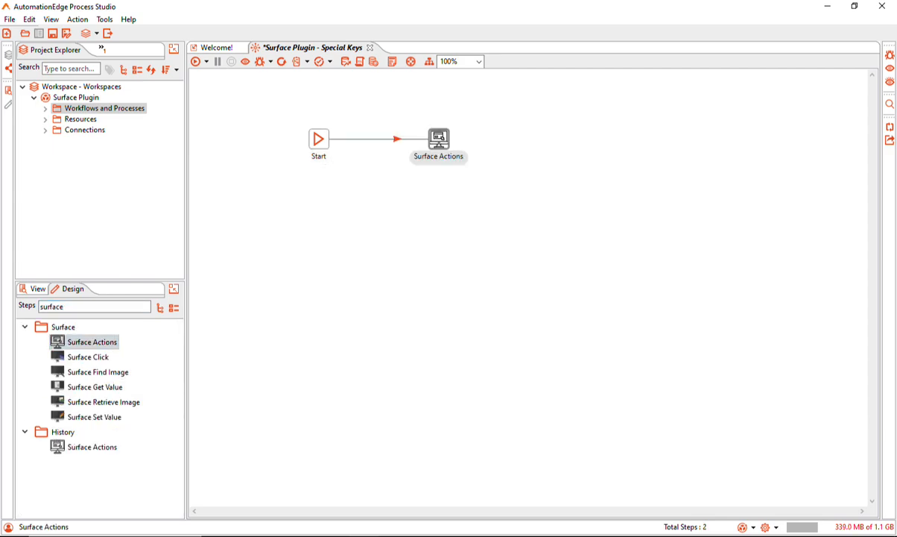
right_click(445, 140)
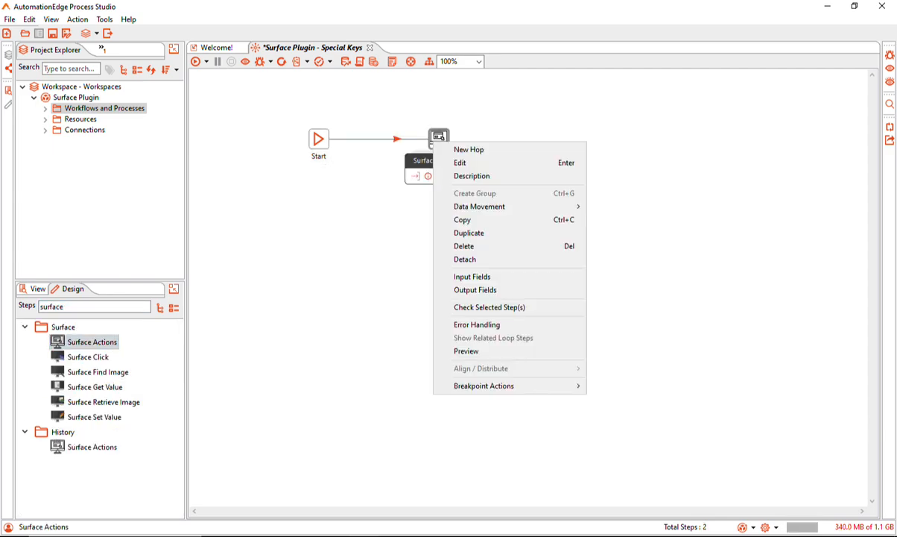
key(Escape)
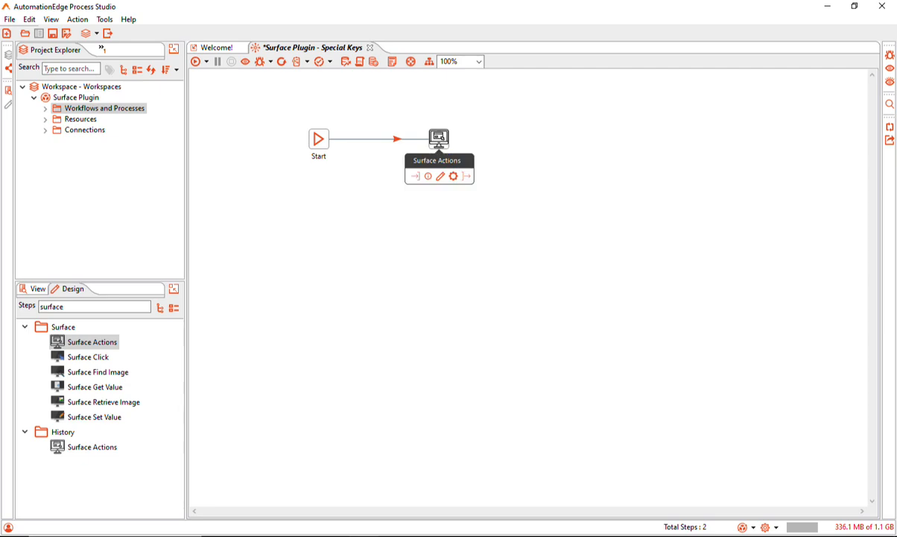
Step: Rename the Surface Actions step as "Surface Actions - Special Keys" and use Retrieve Single closest match as its template match pattern
double_click(439, 138)
text(- Special Keys)
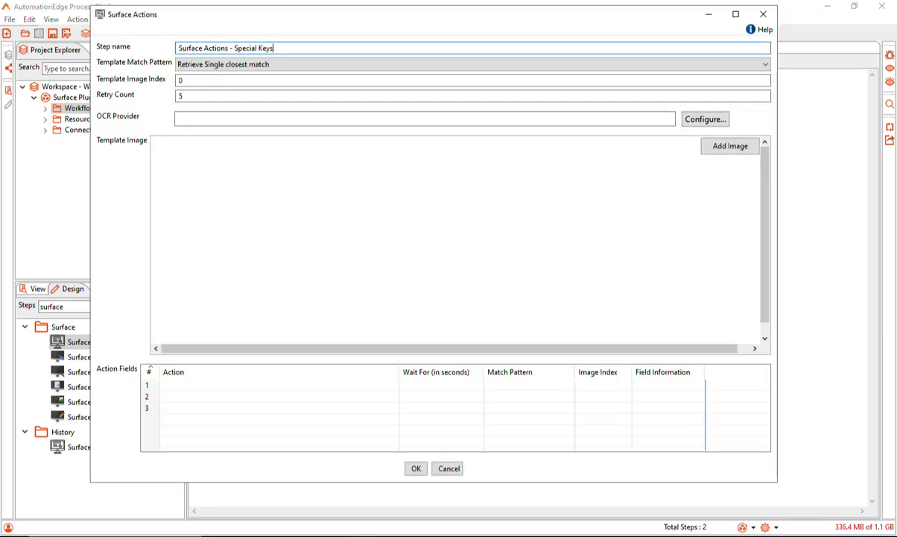
key(Tab)
key(alt+Down)
key(Return)
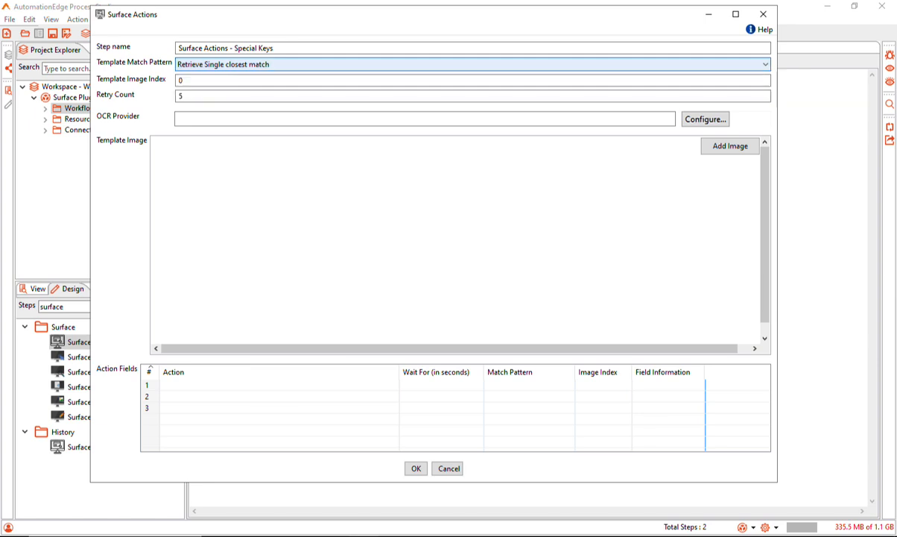
key(Tab)
key(Tab)
key(Tab)
key(Tab)
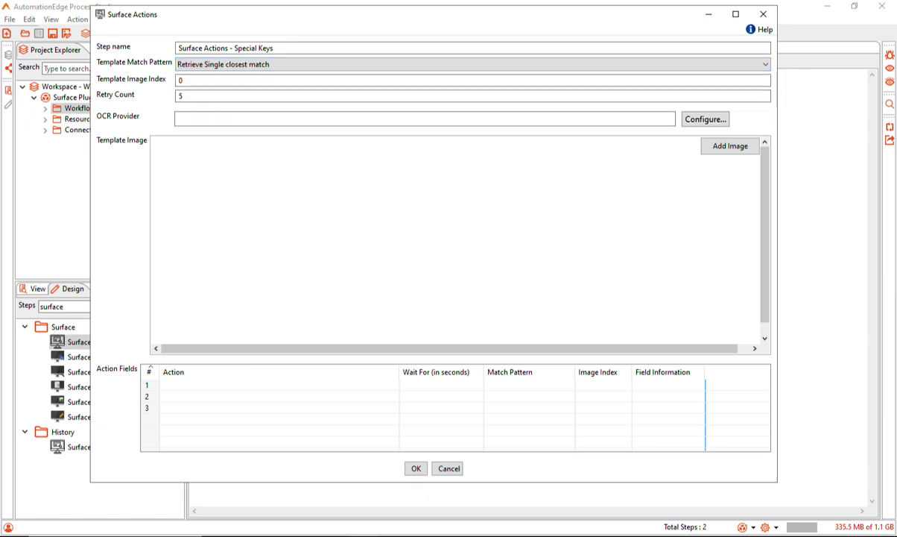
key(shift+Tab)
key(shift+Tab)
key(Tab)
key(Tab)
key(shift+Tab)
key(shift+Tab)
key(Tab)
key(Tab)
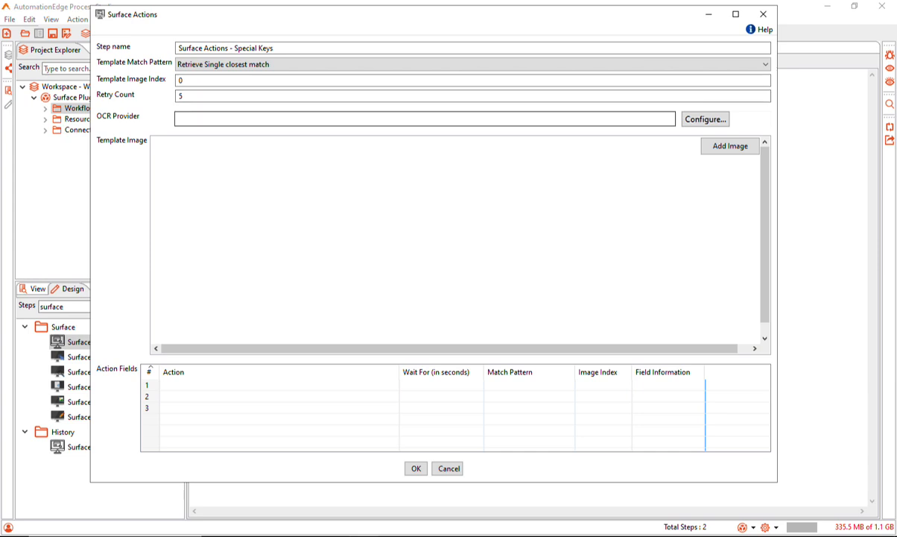
key(shift+Tab)
key(shift+Tab)
key(Tab)
key(Tab)
key(shift+Tab)
key(shift+Tab)
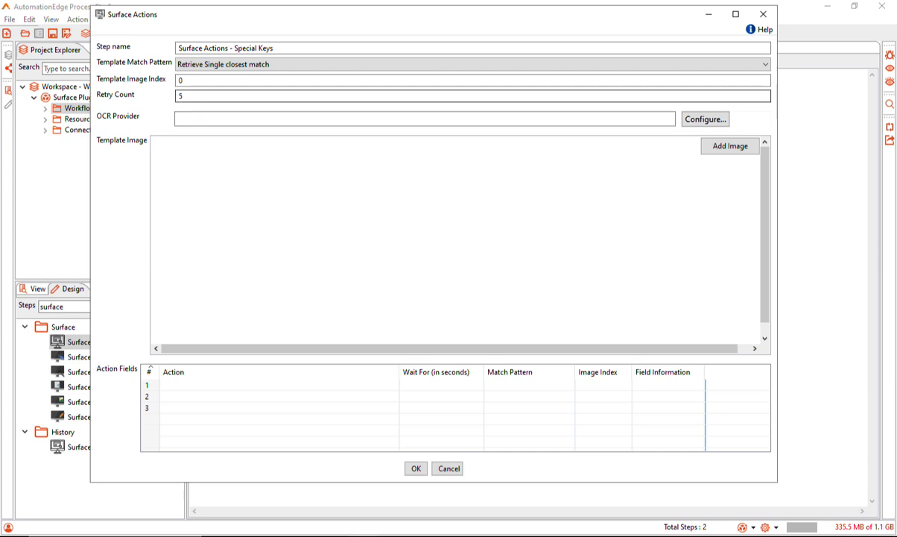
key(Tab)
key(Tab)
key(shift+Tab)
key(shift+Tab)
key(Tab)
key(Tab)
Step: Capture the file explorer window showing New Volume (E:) as the template image, accept its capture settings and close Surface Spy
key(Tab)
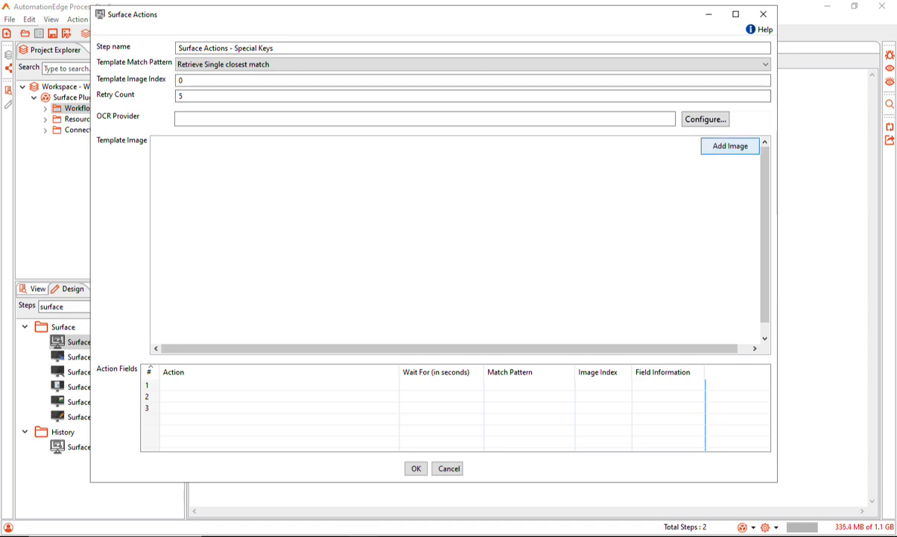
key(space)
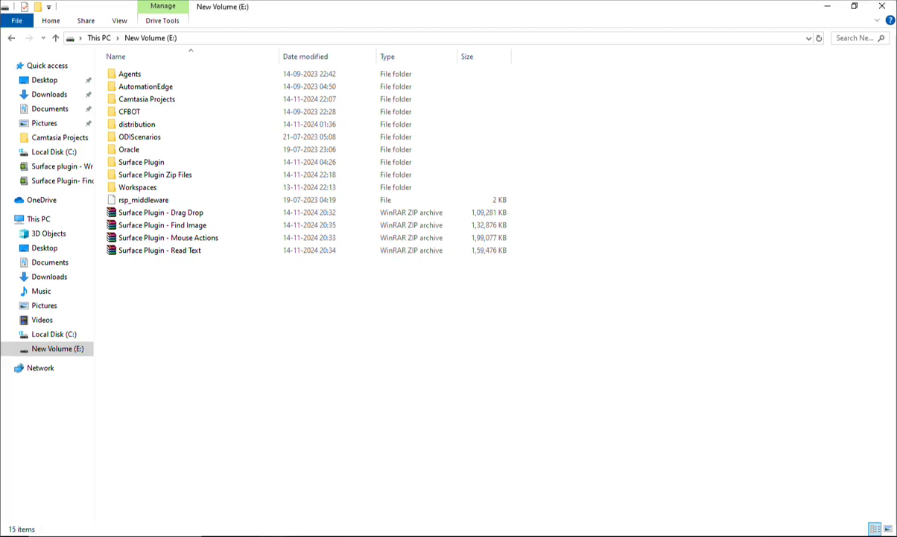
drag(1, 14, 518, 406)
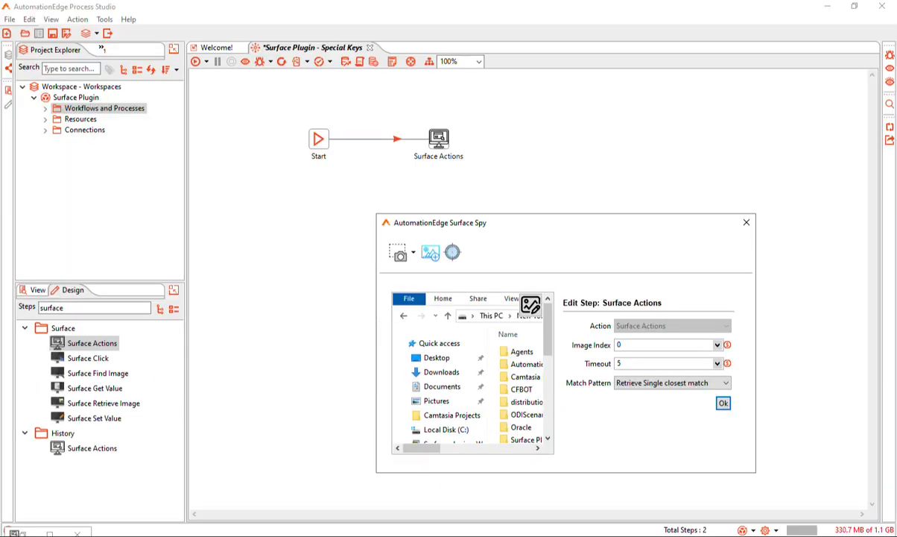
click(723, 403)
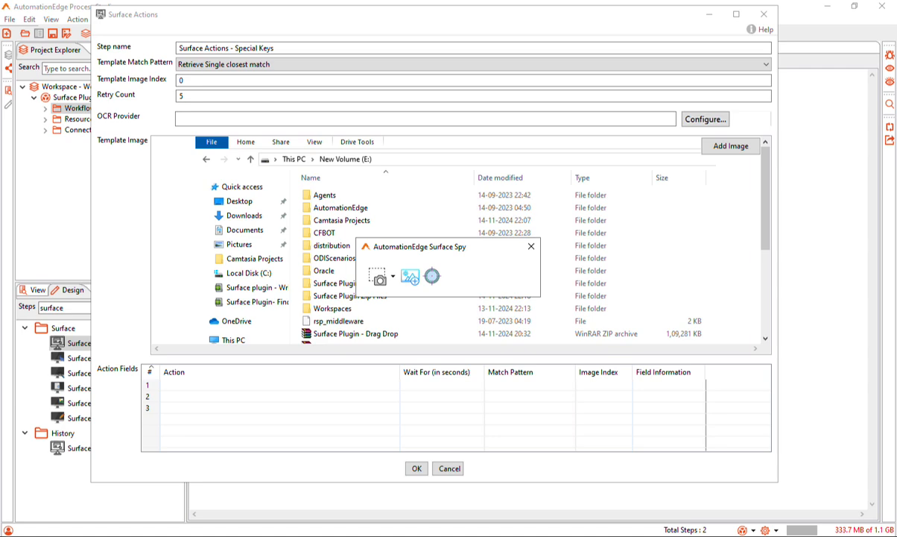
click(531, 246)
Step: Create a Special Key action in the first action row with the action type Key-press
scroll(372, 298, down, 3)
double_click(211, 386)
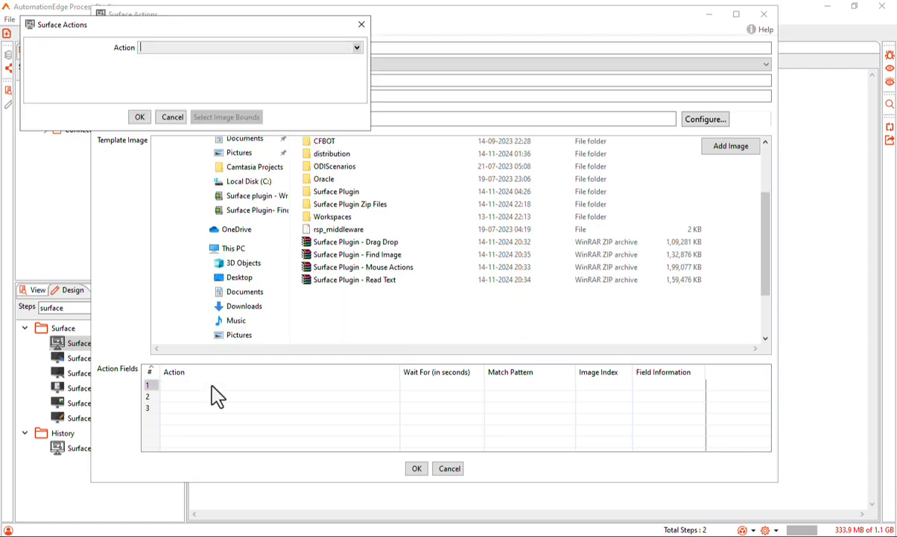
click(357, 47)
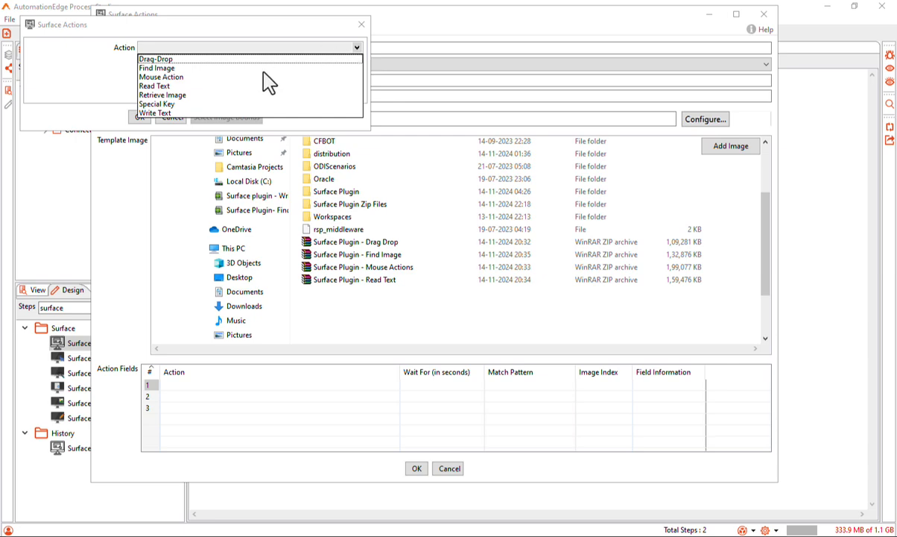
click(170, 105)
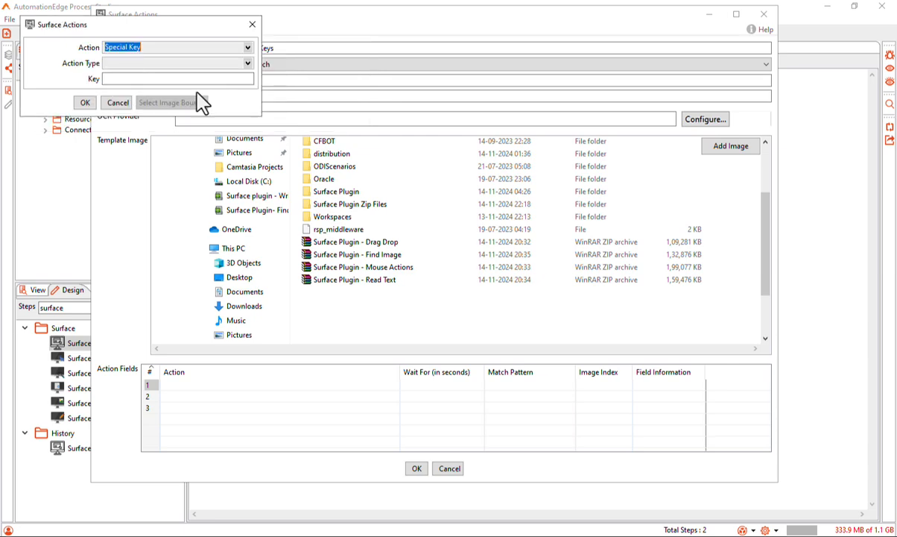
click(248, 64)
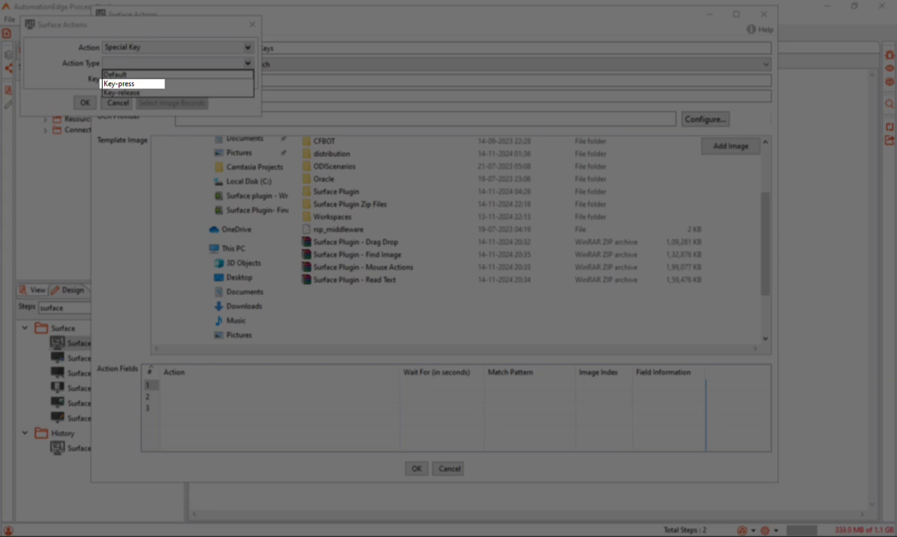
key(Down)
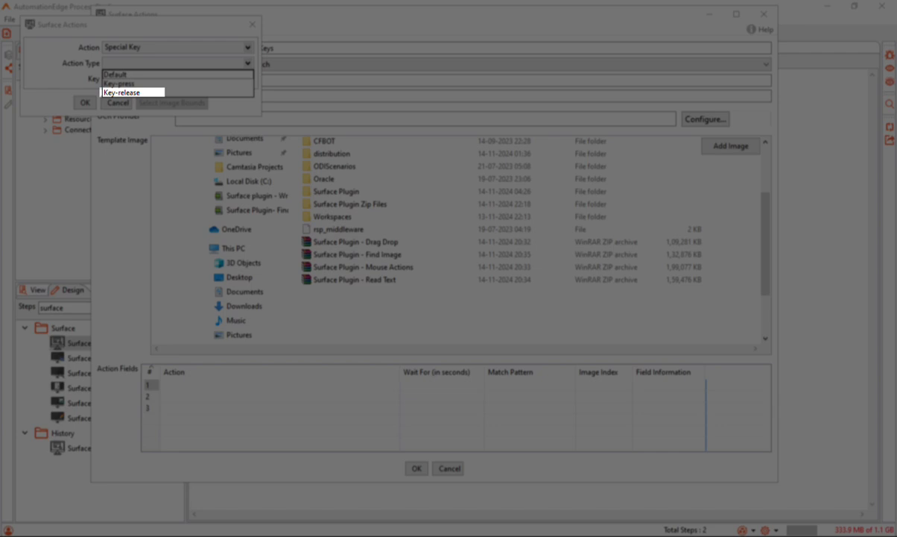
click(120, 83)
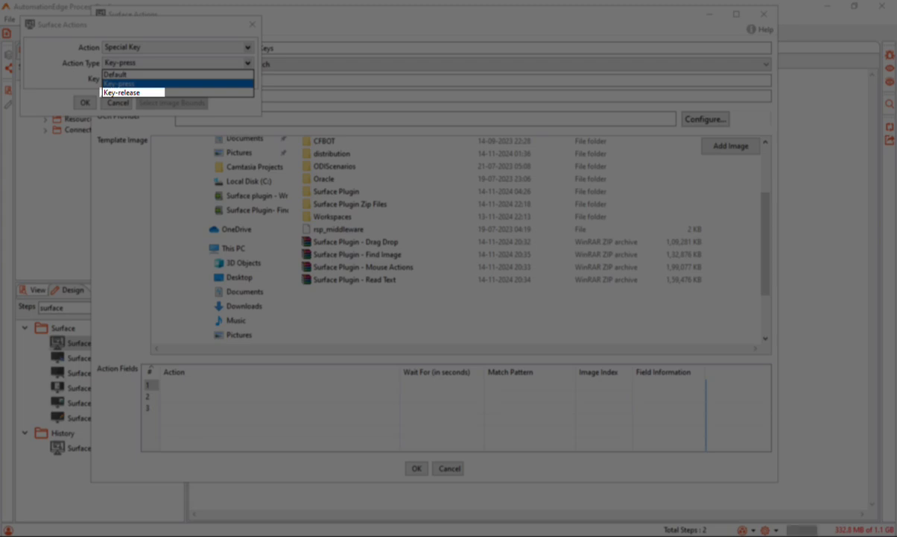
key(Return)
Step: Set the special key to [Ctrl] and confirm the action
click(179, 78)
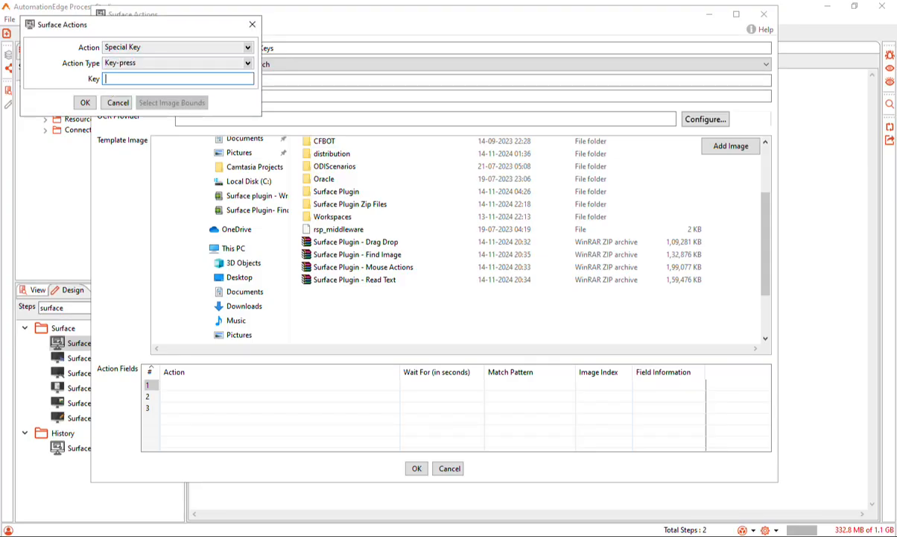
text([Ctrl])
key(BackSpace)
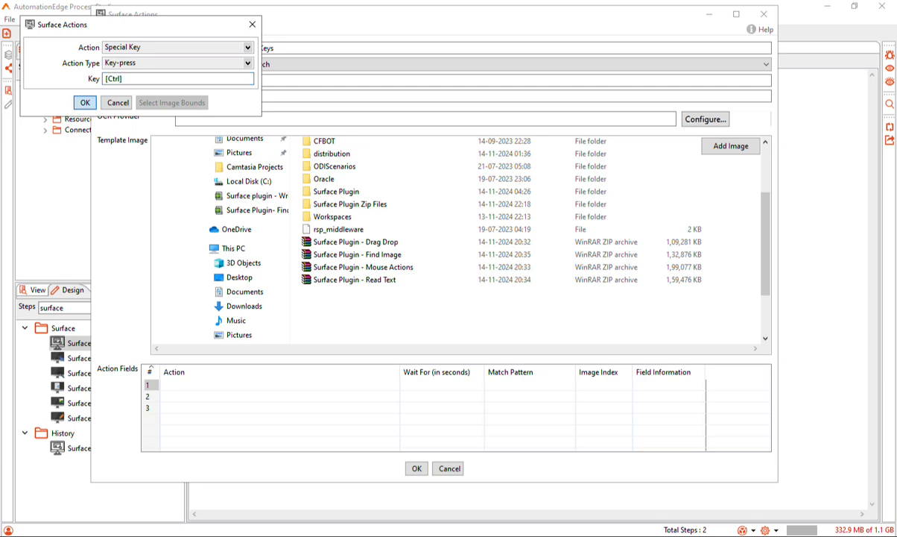
text(])
click(85, 103)
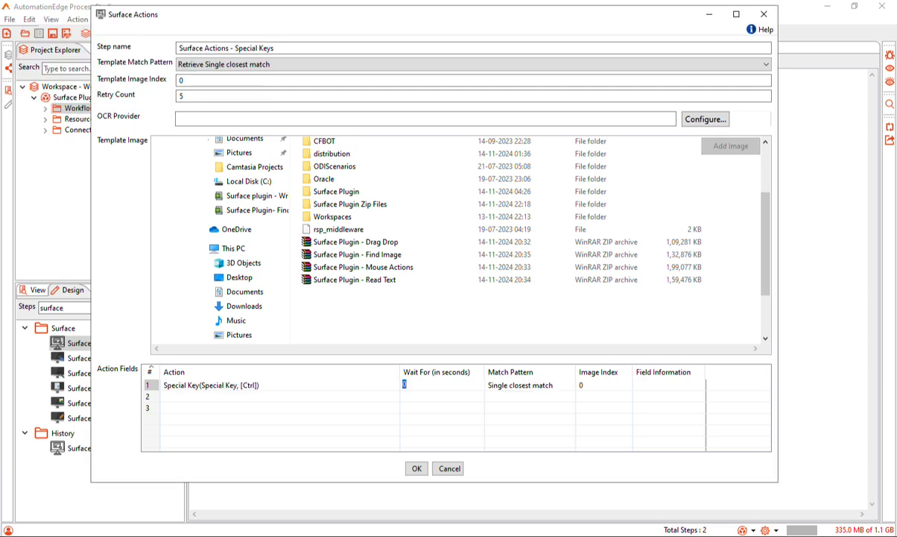
Step: Give the Ctrl key action a wait of 3 seconds and the field information "Press Ctrl Key"
text(3)
click(656, 384)
text(Press Ctrl Key)
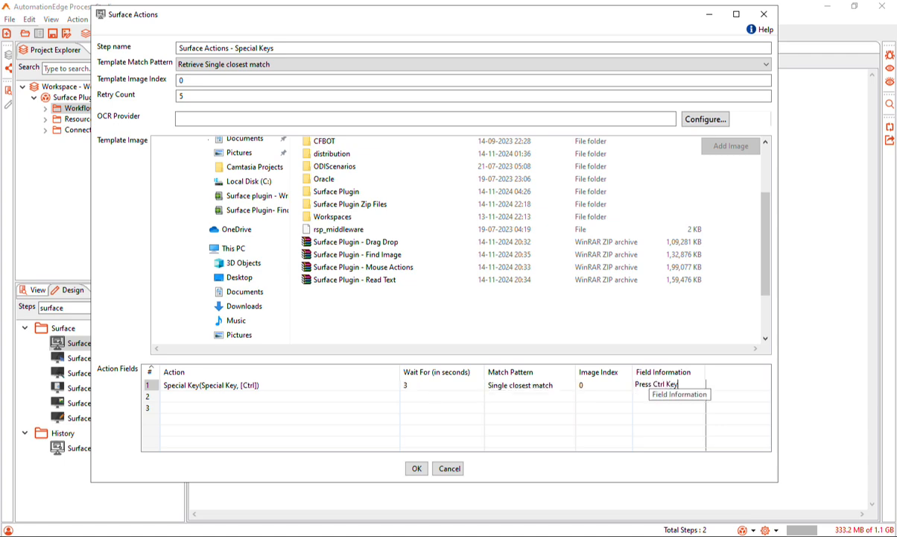
Step: Create a Mouse Action in the second action row with action type Left Click and the use of an anchor image set to Yes
click(223, 397)
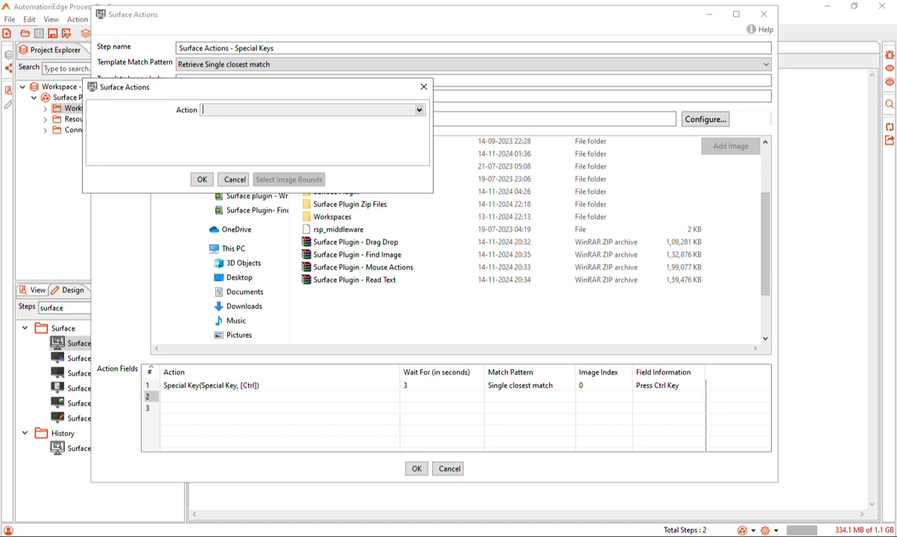
click(419, 109)
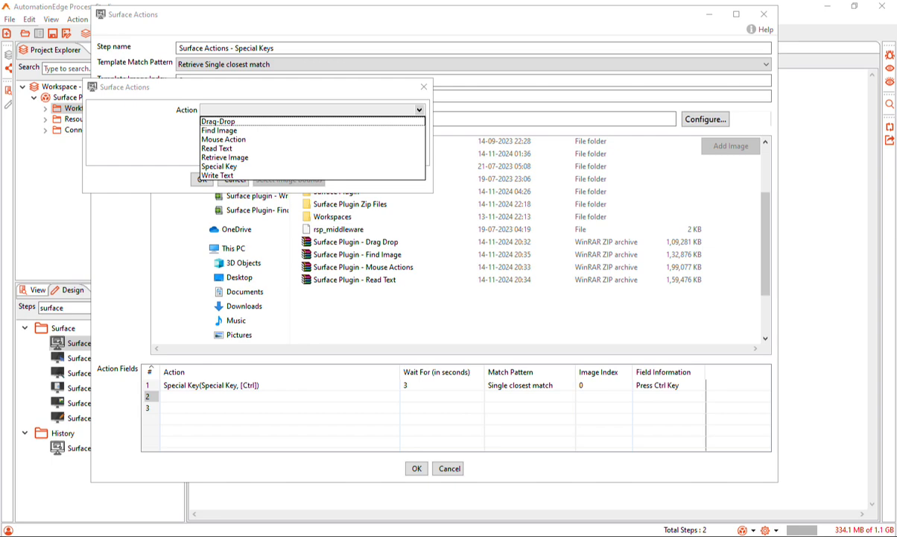
click(223, 139)
click(265, 125)
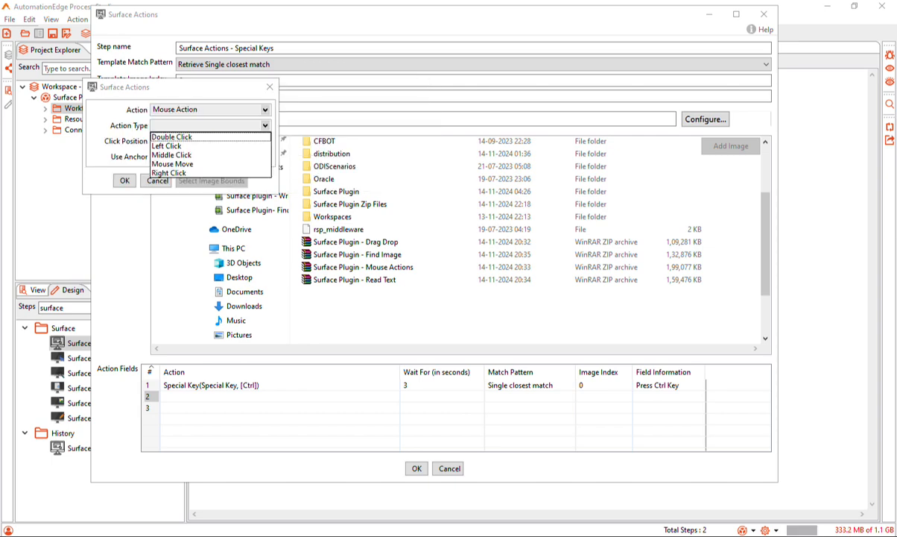
click(166, 146)
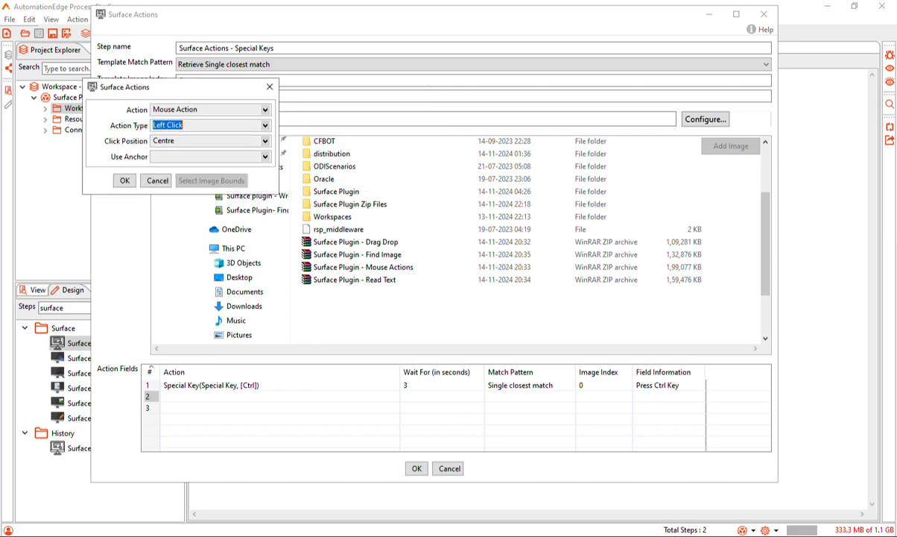
click(254, 156)
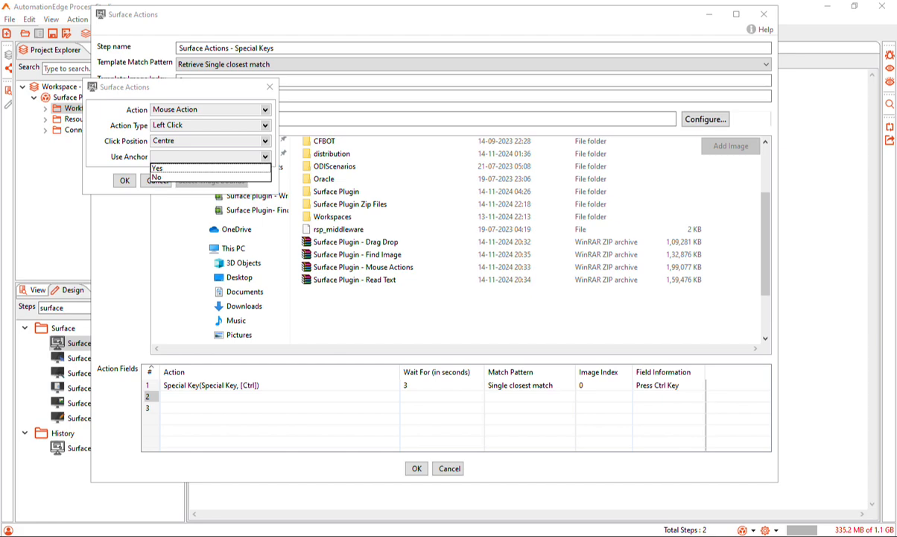
click(157, 168)
Step: Set the anchor bounds around the folders from Agents to Workspaces and the target bounds around the Surface Plugin - Drag Drop archive
click(230, 210)
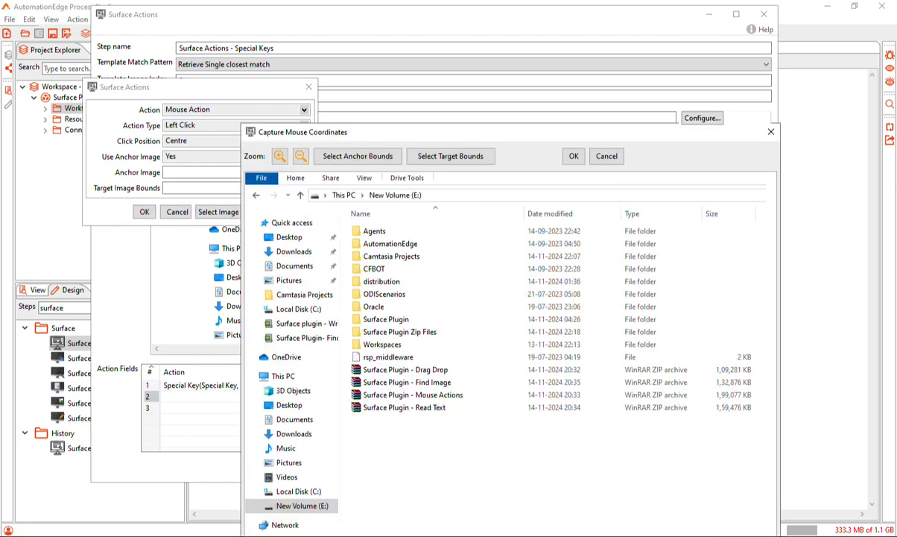
click(358, 155)
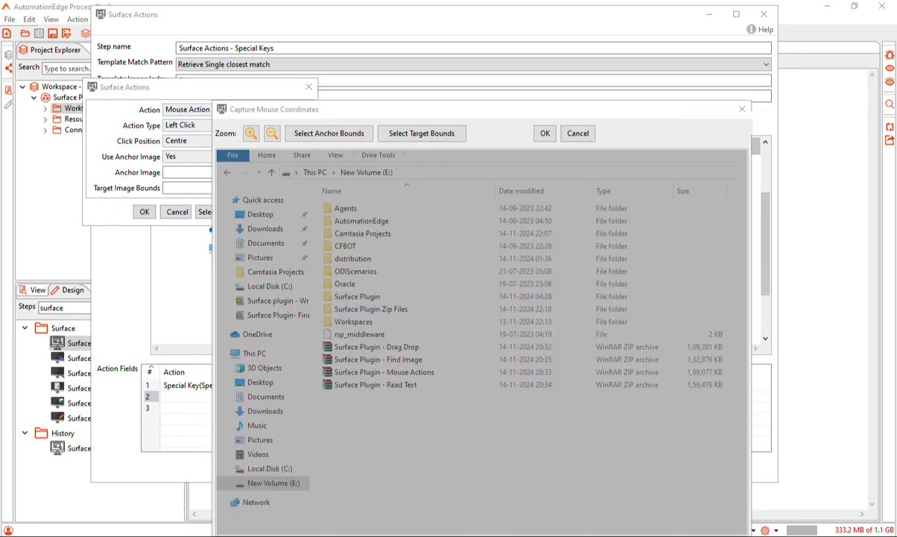
drag(319, 198, 424, 331)
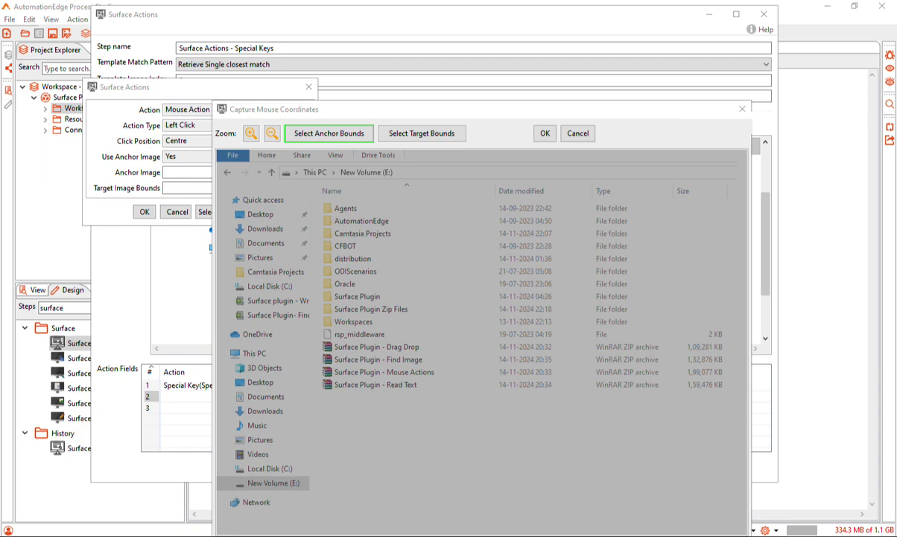
drag(321, 340, 422, 352)
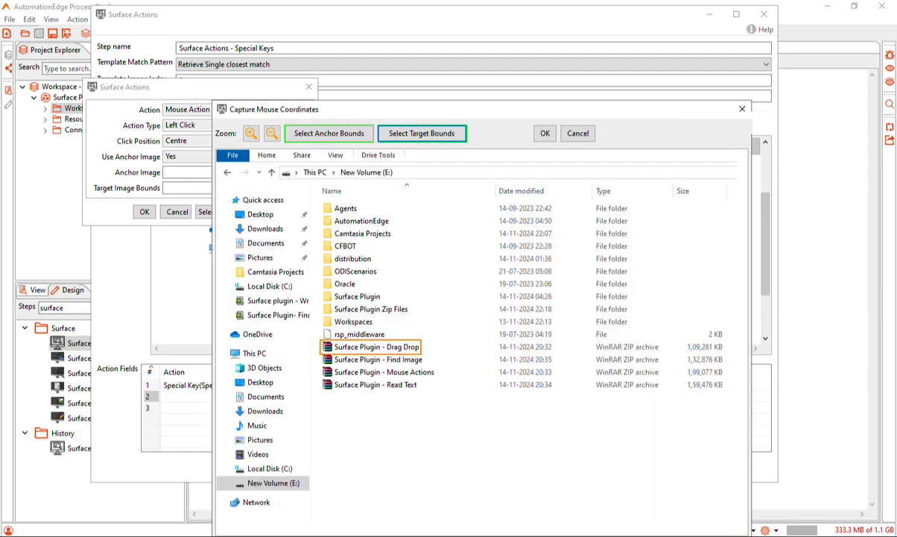
click(545, 133)
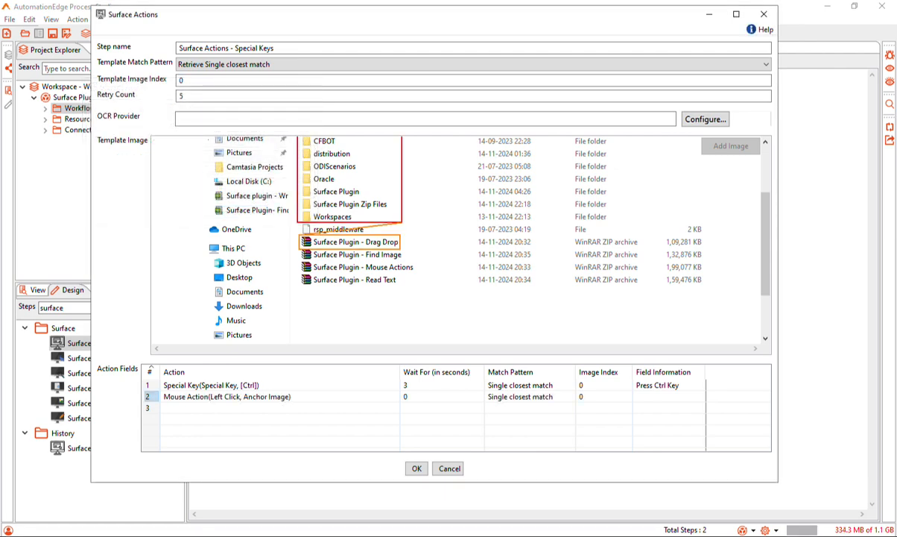
Step: Copy the Mouse Action row in Action Fields and paste it until three more identical left-click rows fill rows 3 to 5
right_click(151, 397)
click(222, 286)
right_click(151, 397)
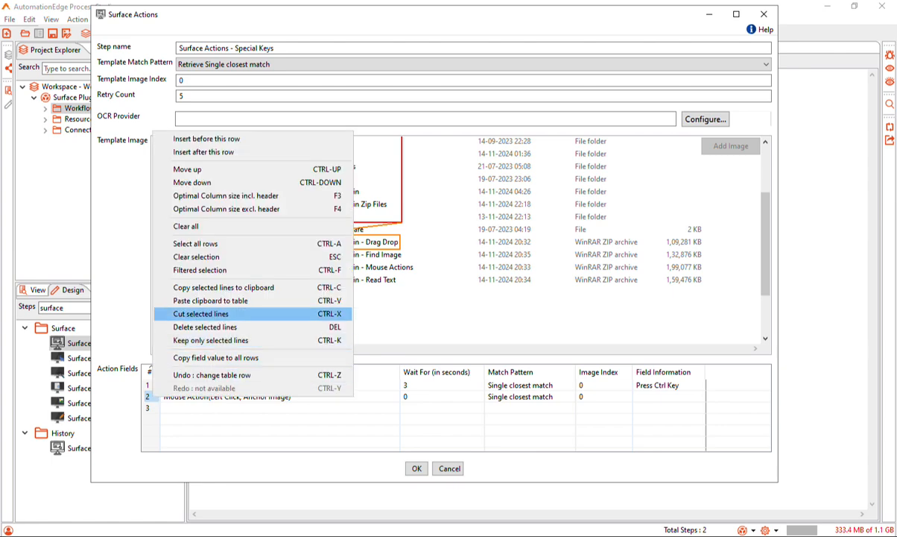
click(210, 301)
right_click(154, 397)
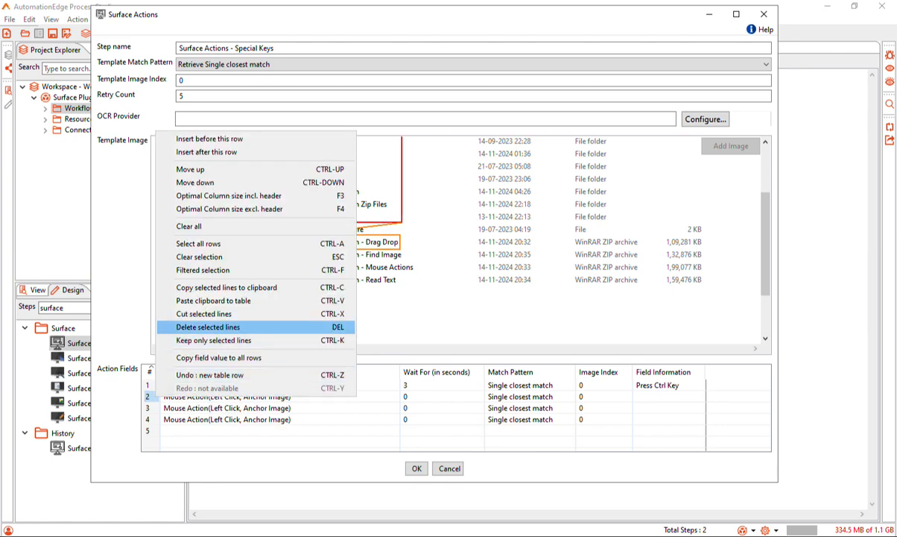
click(212, 300)
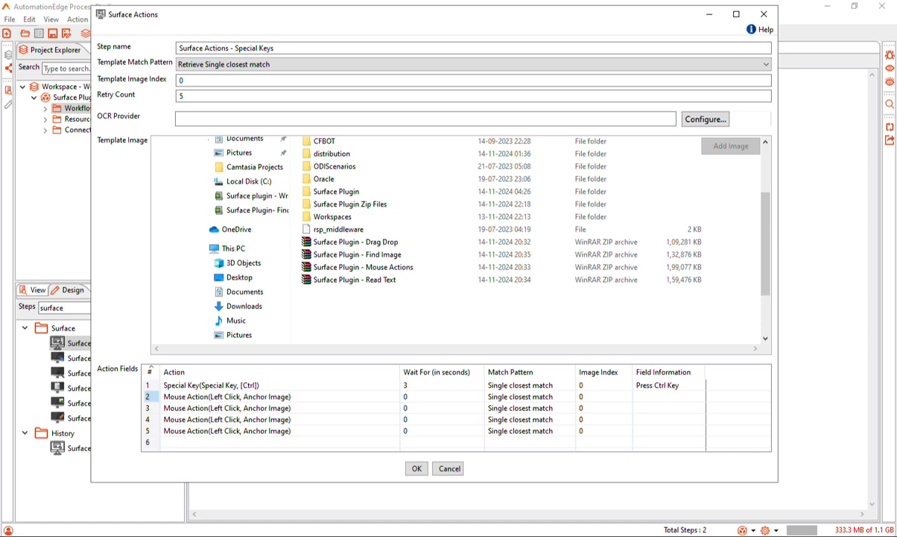
Step: In action row 3, set the anchor bounds around the folders Agents to Workspaces and the target bounds around the Surface Plugin - Find Image archive
click(226, 408)
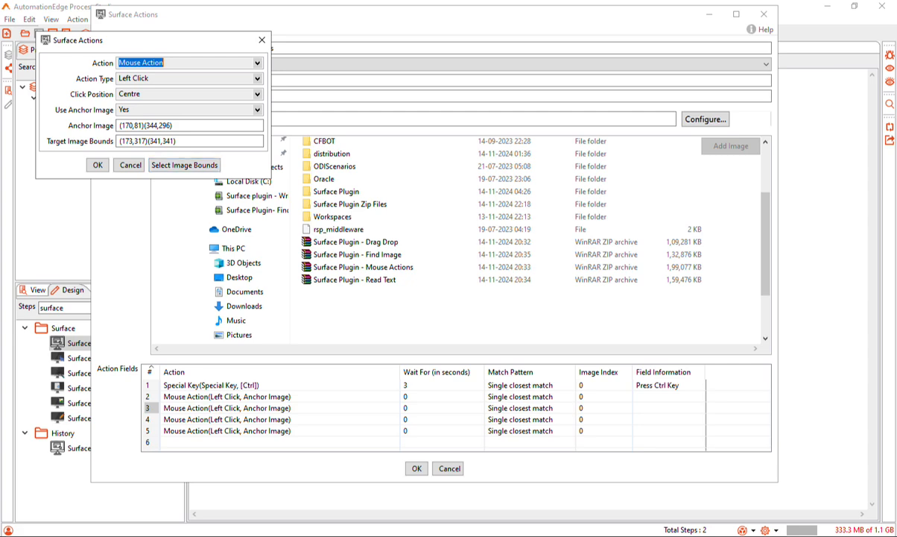
click(184, 165)
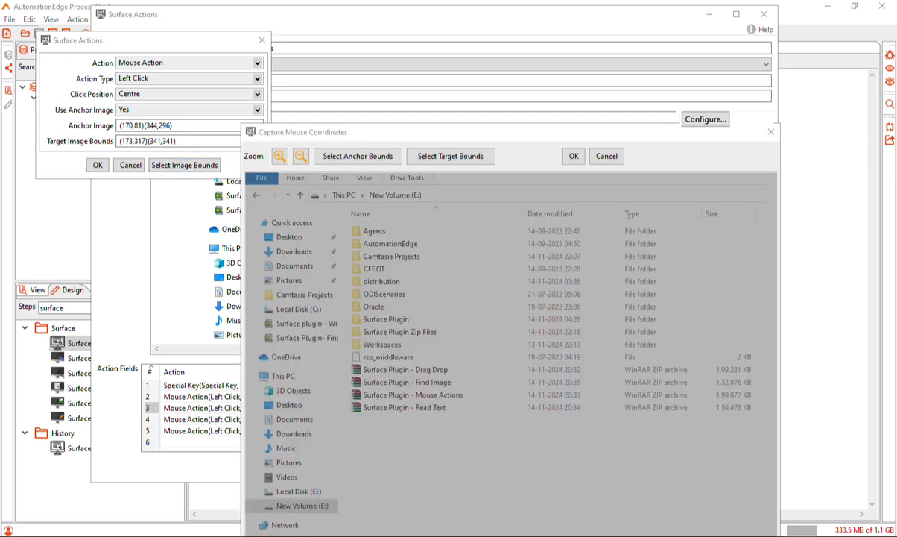
drag(350, 224, 448, 354)
click(450, 156)
drag(349, 375, 457, 388)
click(573, 156)
click(98, 165)
Step: In action row 4, set the anchor bounds around the folders Agents to Workspaces and the target bounds around the Surface Plugin - Mouse Actions archive
double_click(227, 419)
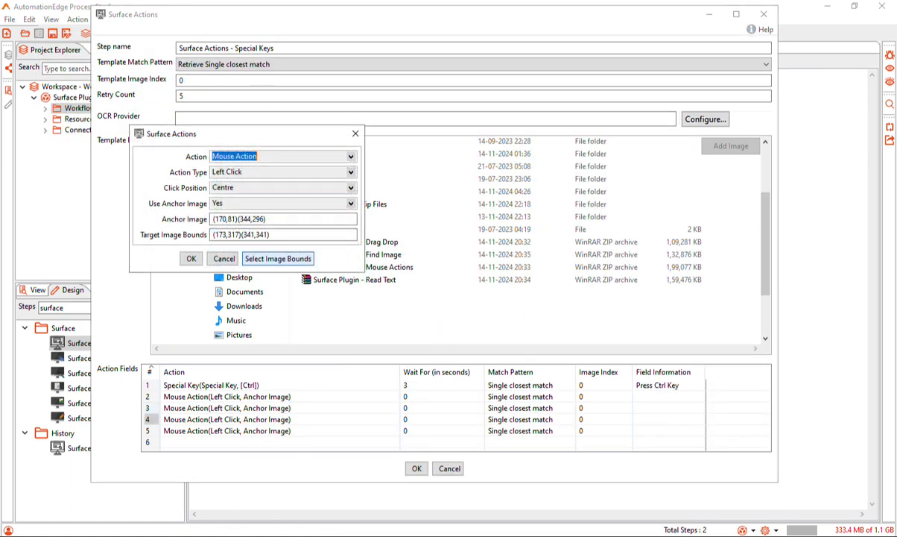
click(277, 258)
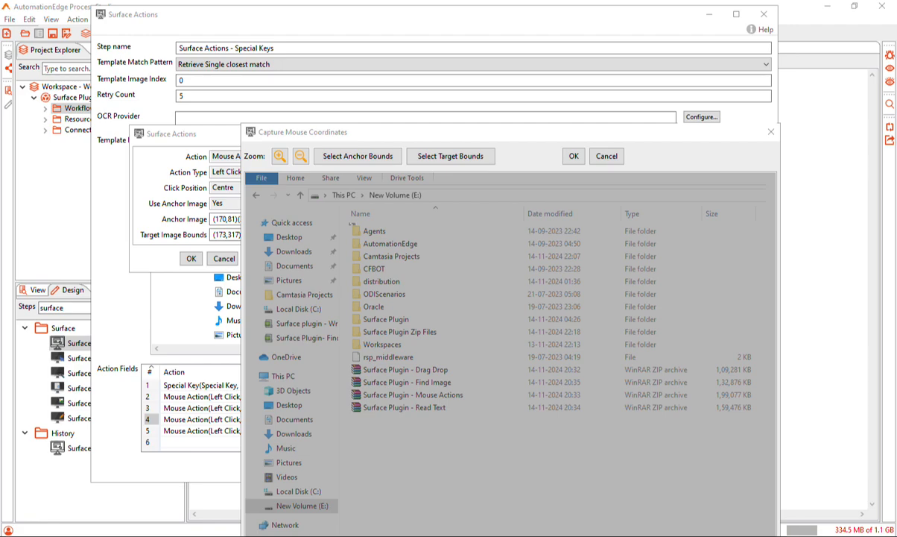
drag(352, 224, 442, 349)
click(450, 157)
drag(349, 386, 466, 400)
click(573, 157)
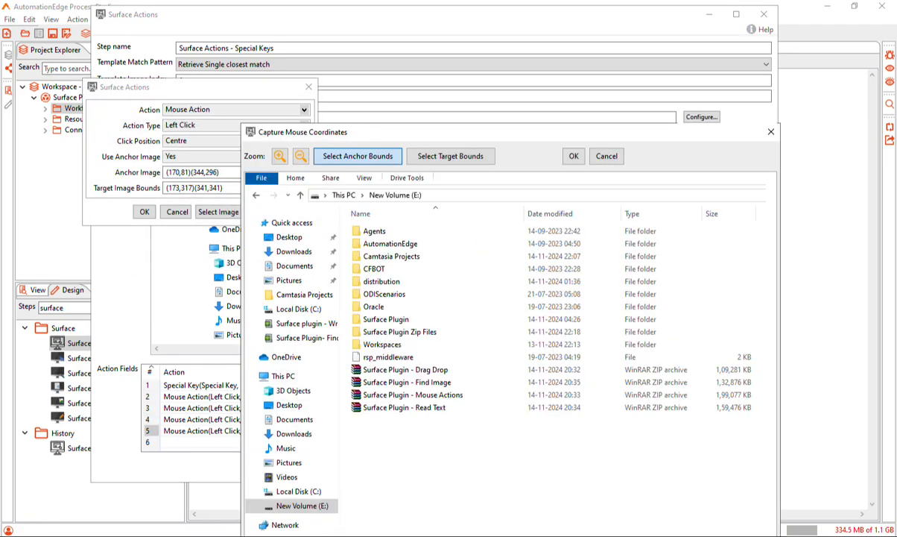
Step: In action row 5, set the anchor bounds around the folders Agents to Workspaces and the target bounds around the Surface Plugin - Read Text archive
click(357, 157)
drag(350, 224, 442, 349)
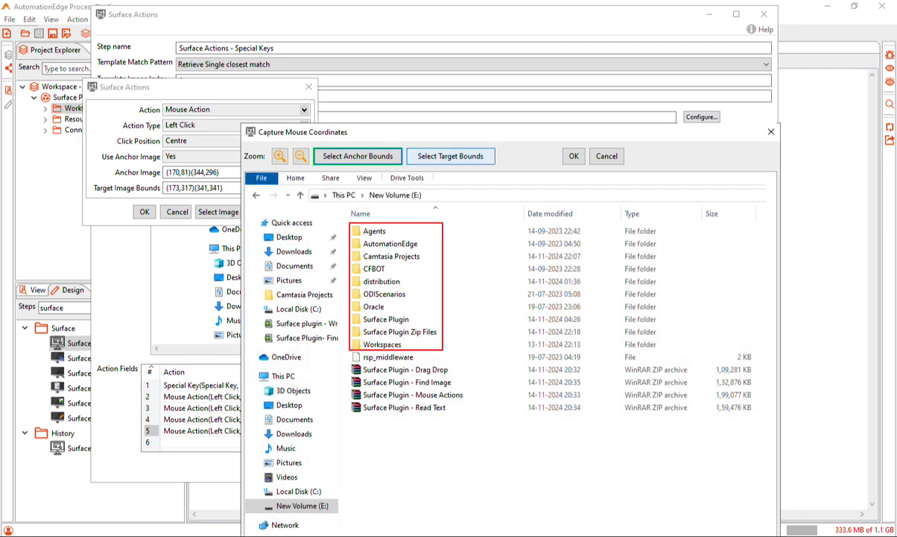
click(450, 155)
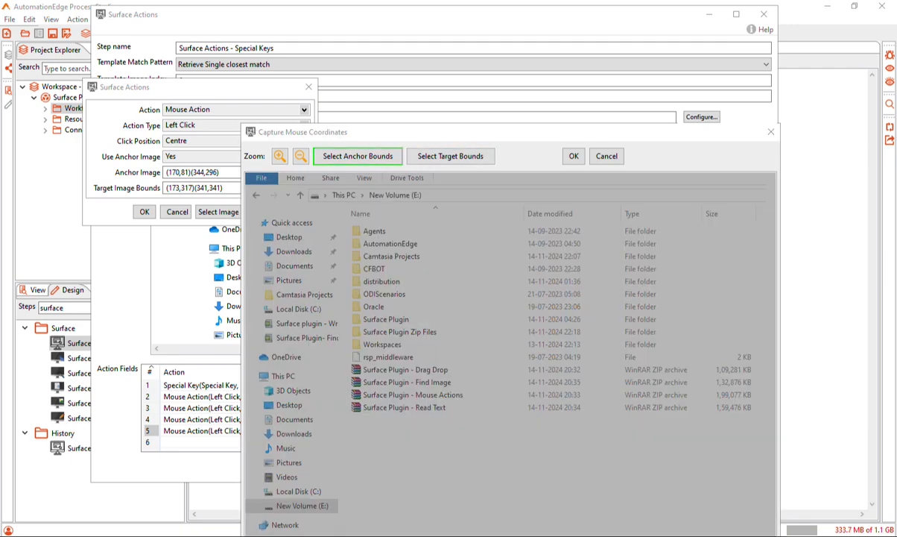
drag(350, 399, 449, 415)
click(574, 157)
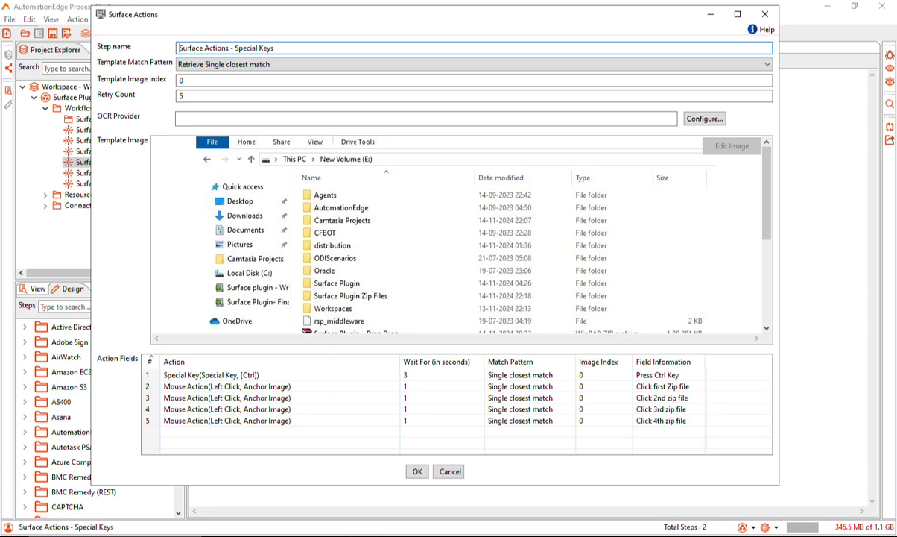
Step: Create a Special Key action in row 6 with action type Key-release and key [Ctrl]
click(216, 431)
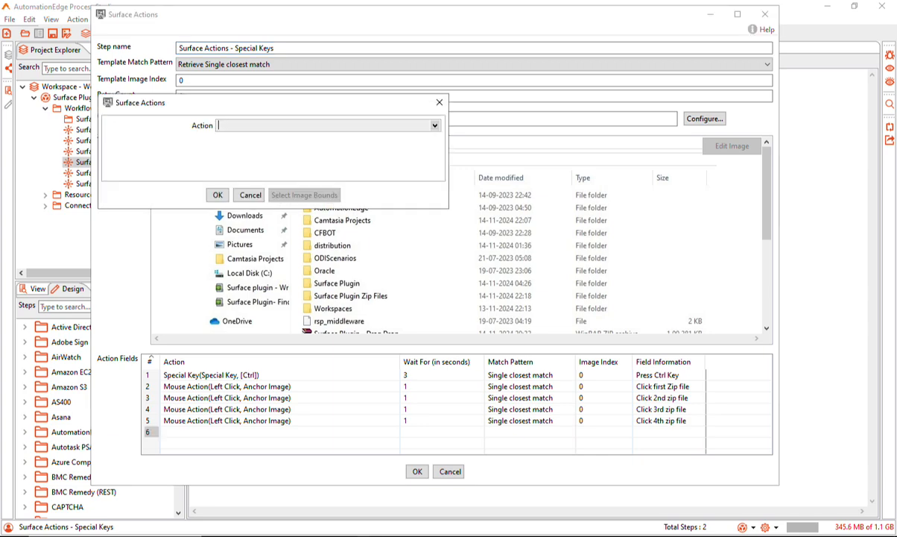
click(436, 125)
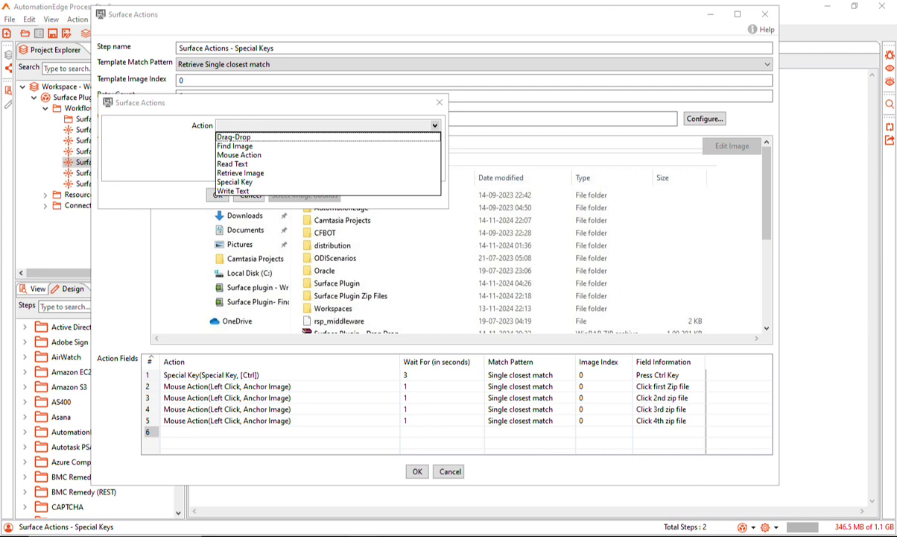
click(234, 182)
click(326, 141)
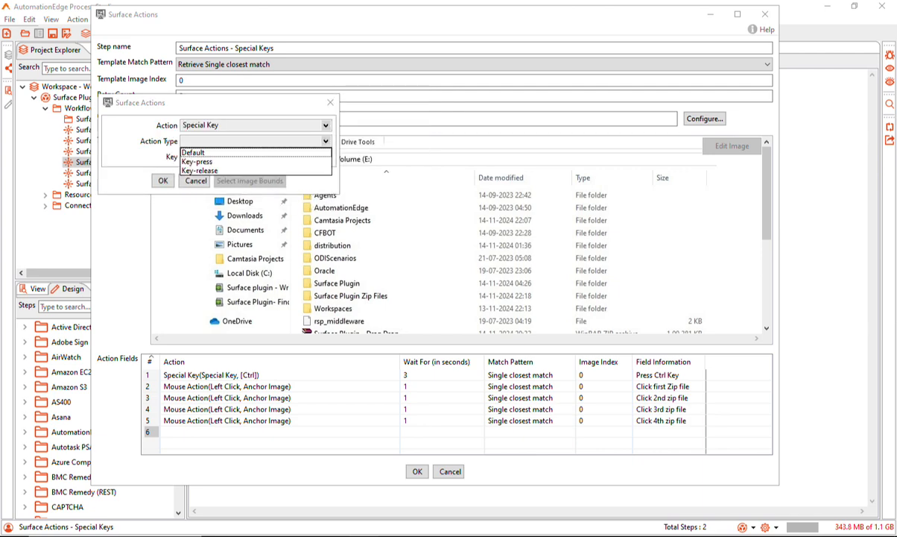
click(199, 169)
click(224, 156)
text([)
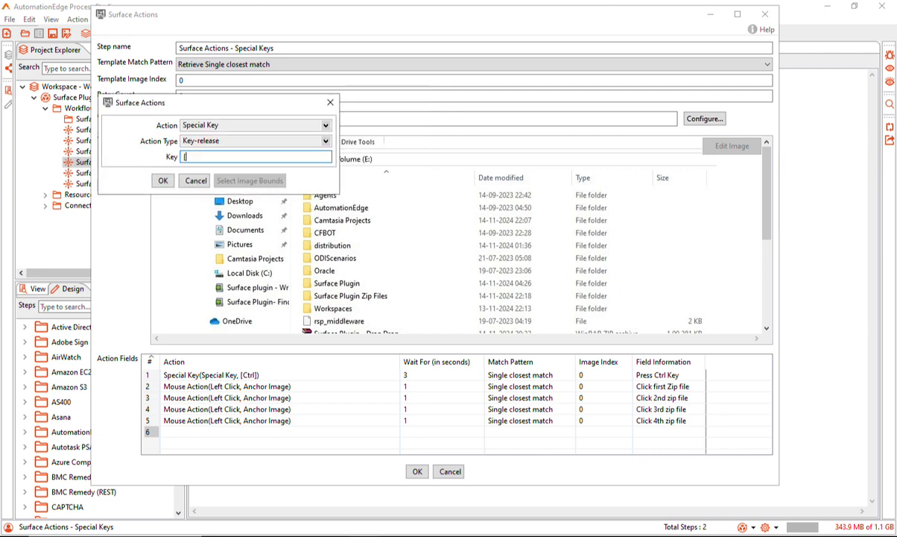
text(Ctrl])
key(Return)
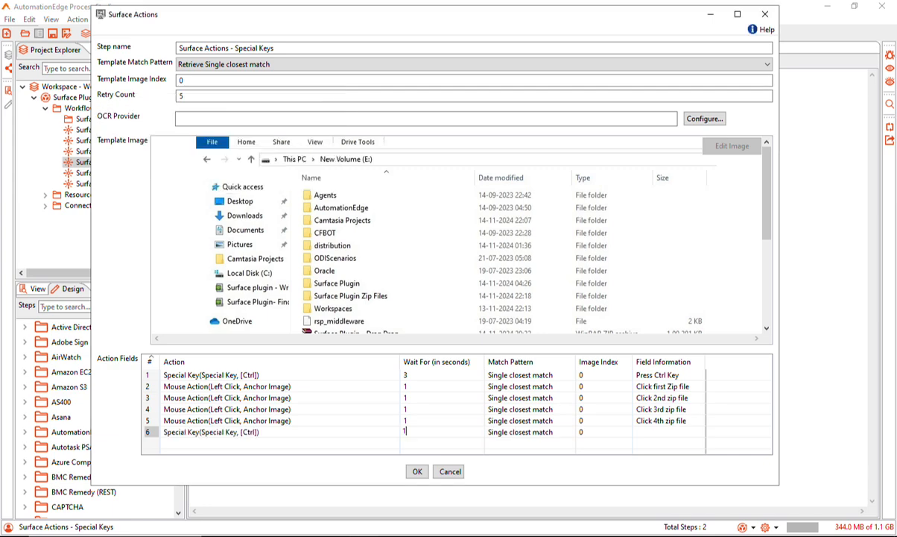
Step: Give the Ctrl release action a wait of 1 second and the field information "Key Release Ctrl"
click(667, 432)
text(Key Release Ctrl)
key(Tab)
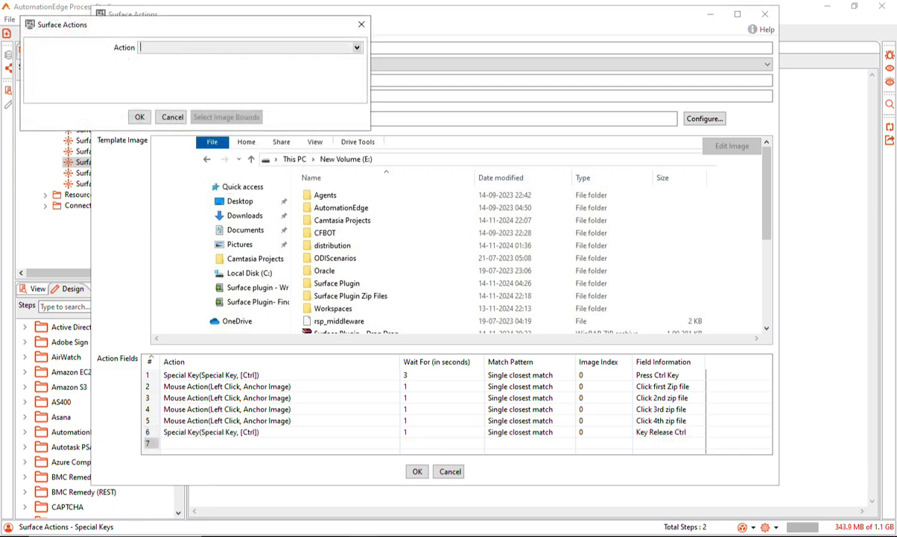
Step: Create a Special Key action in row 7 with action type Default, key [Ctrl][C] and a repeat count of 1
key(alt+Down)
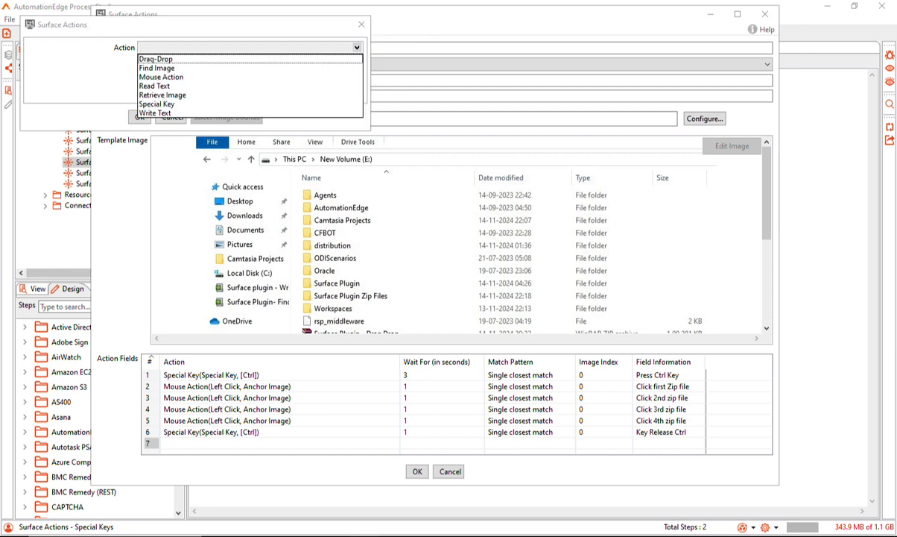
click(156, 104)
click(248, 63)
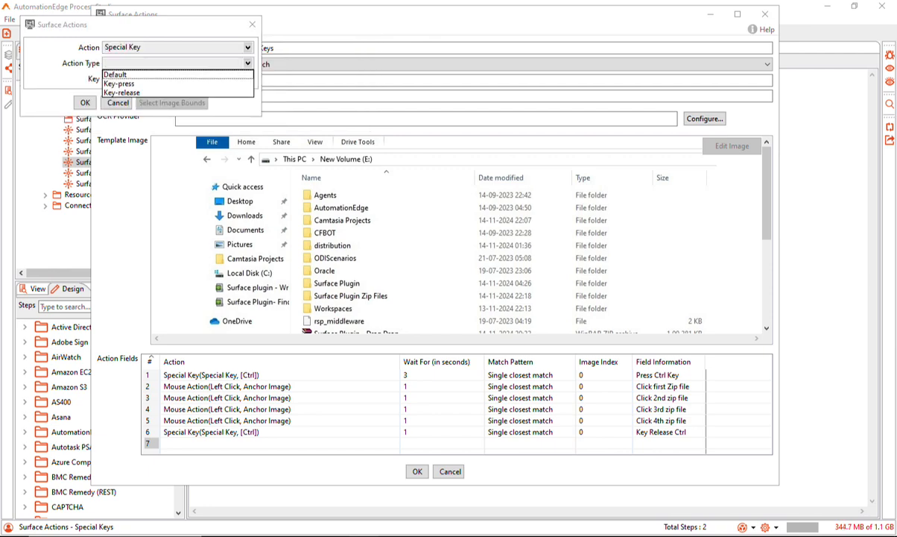
click(117, 73)
click(178, 79)
text([Ctrl][C])
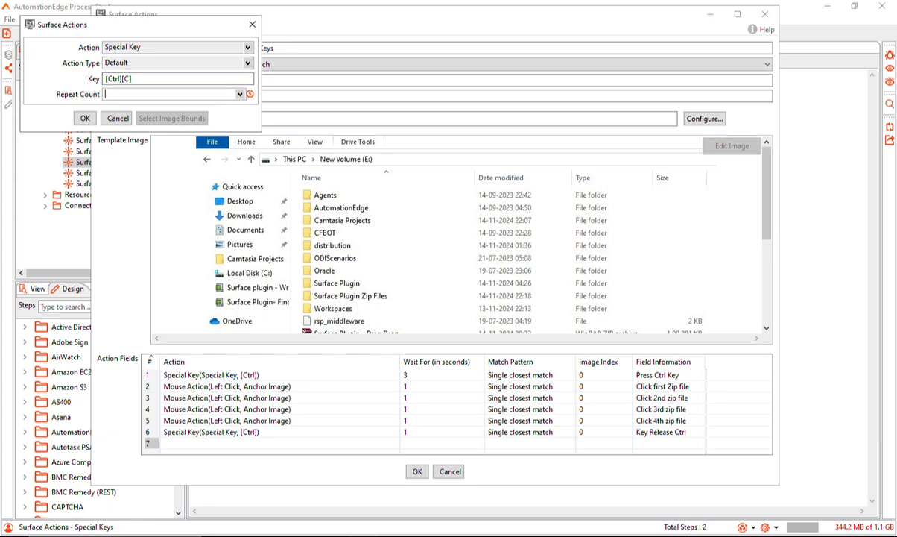
key(Tab)
text(1)
click(85, 117)
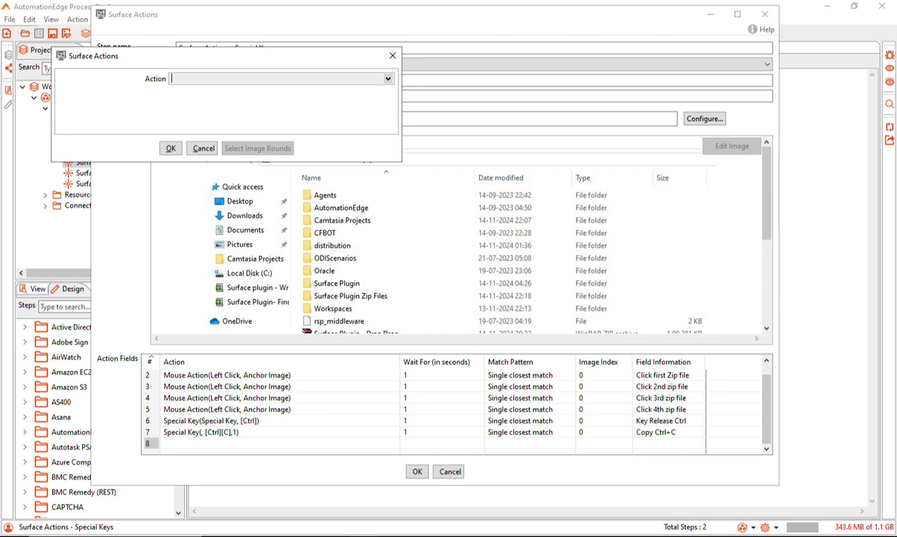
Step: Create a Mouse Action in row 8 with action type Double Click and the use of an anchor image set to Yes
key(alt+Down)
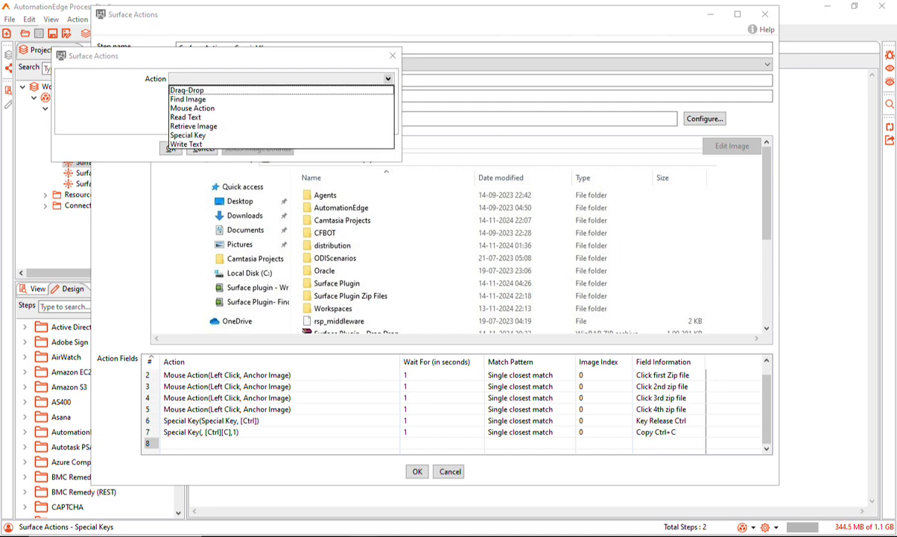
click(192, 108)
click(234, 94)
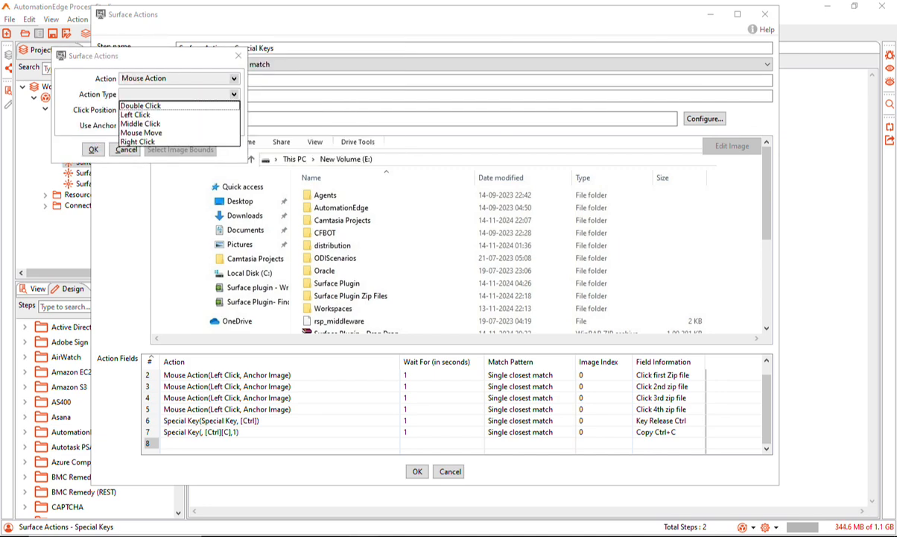
key(Return)
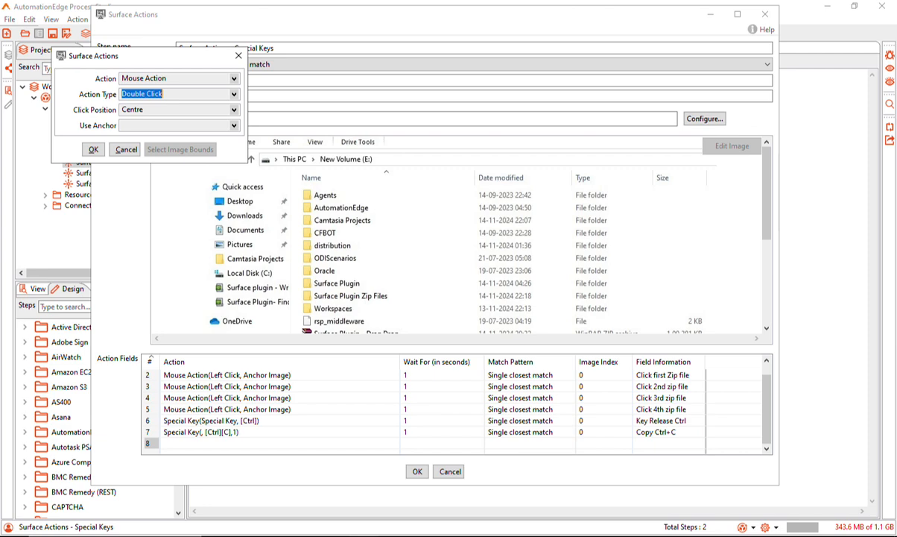
click(234, 126)
key(Down)
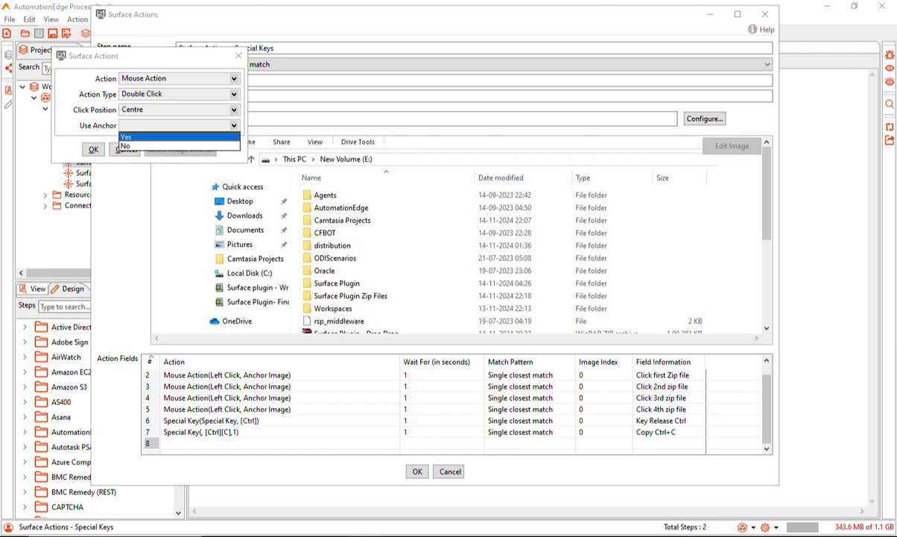
key(Return)
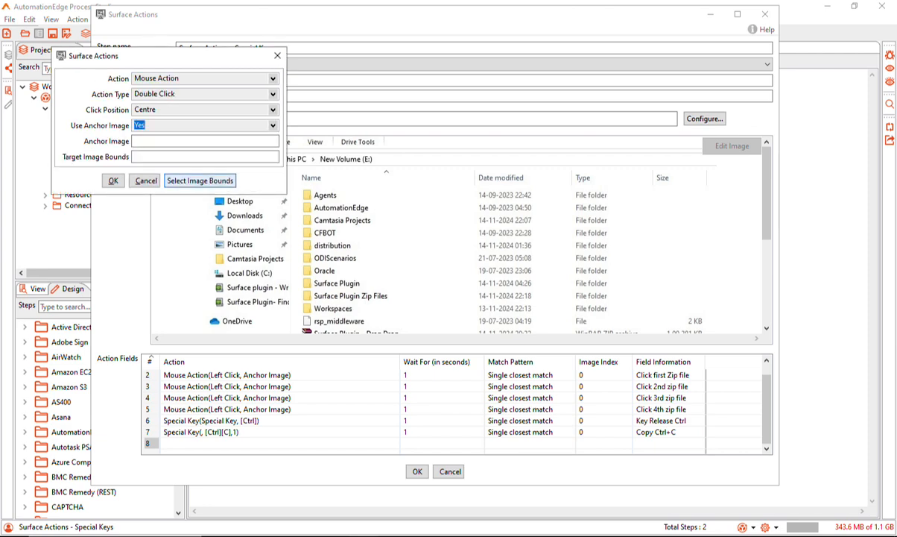
Step: Set the double-click action's anchor bounds around the folders Agents to Surface Plugin and its target bounds around the Surface Plugin Zip Files folder
key(Return)
drag(477, 134, 430, 96)
click(312, 119)
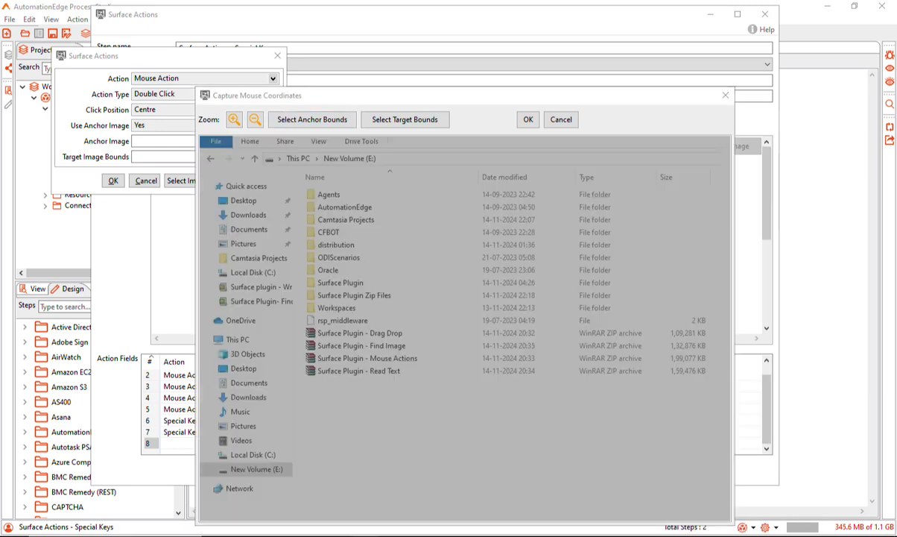
drag(304, 187, 402, 292)
click(404, 119)
drag(305, 288, 395, 301)
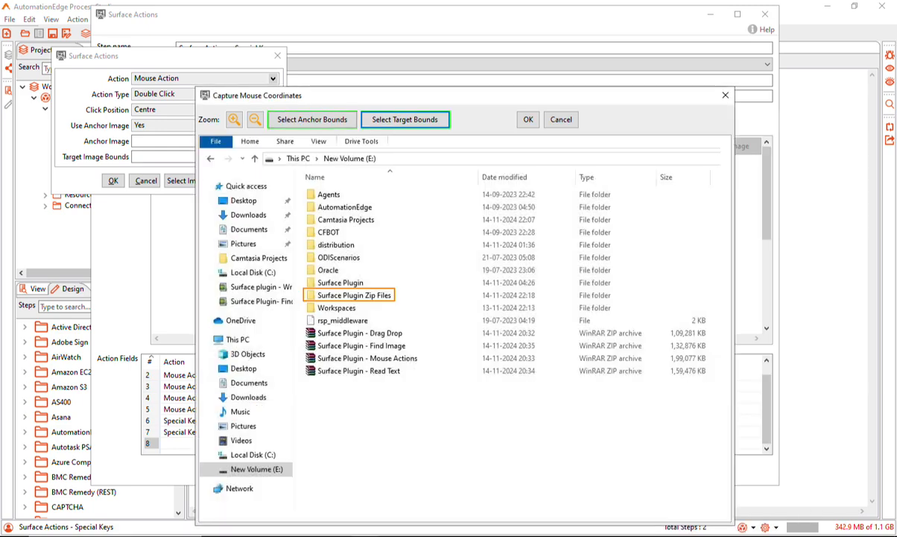
click(528, 120)
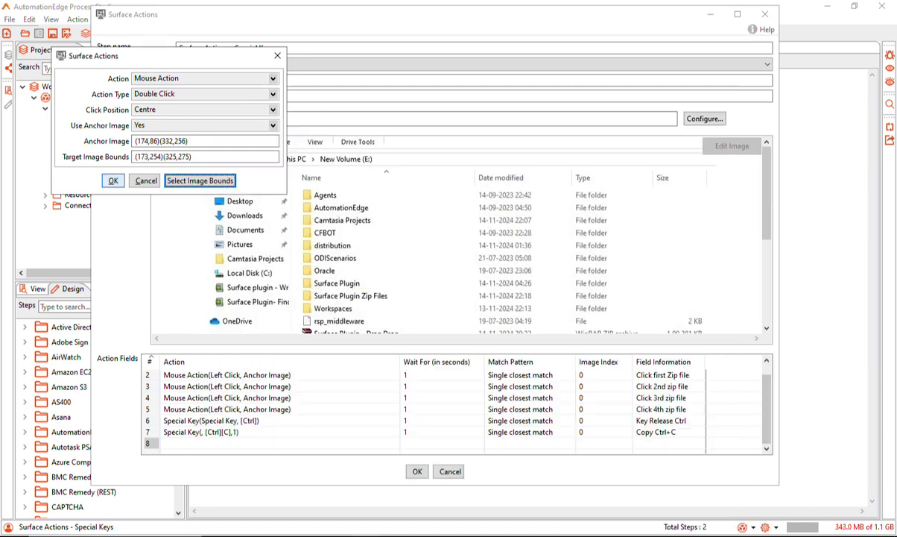
click(113, 181)
Step: Give the double-click action in row 8 the field information "Double Click Target folder"
click(669, 444)
text(Double Click Target fol)
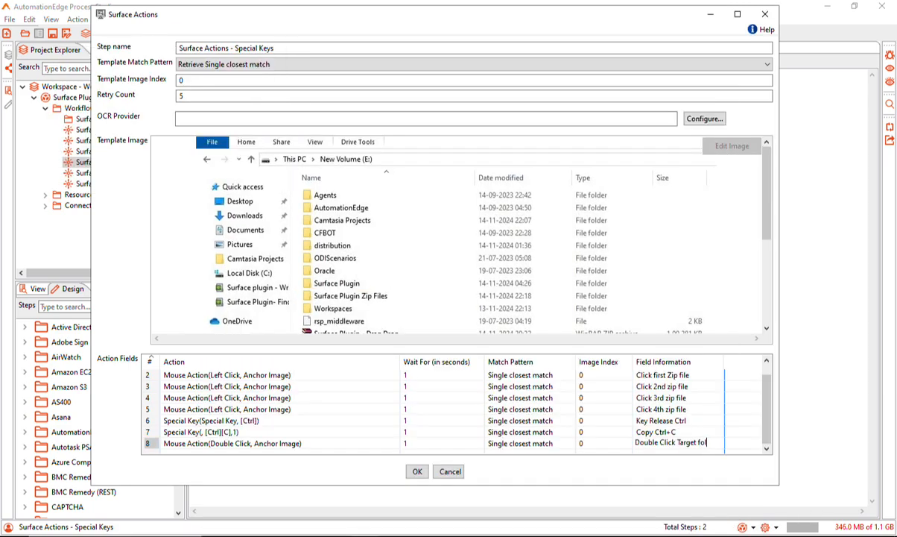
text(der)
key(Tab)
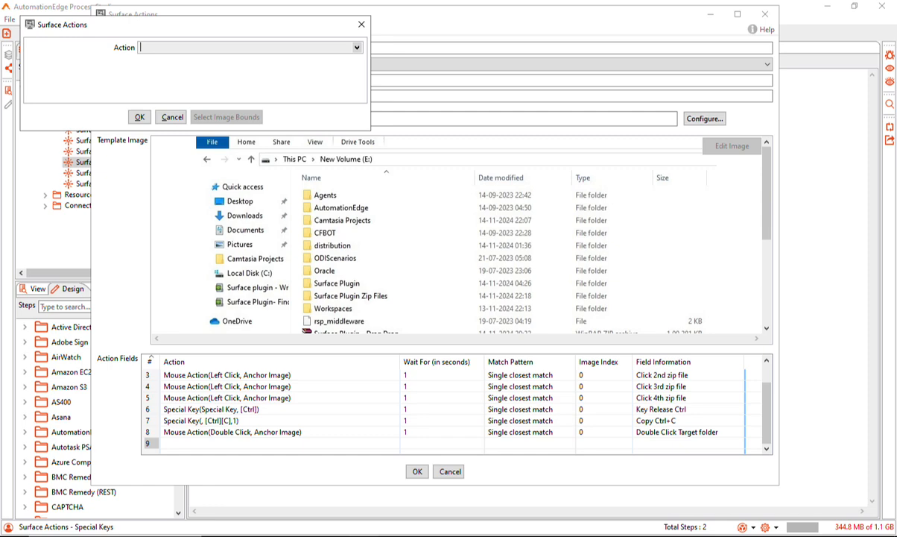
Step: Create a Special Key action in row 9 with action type Default and enter [Ctrl] in its key value
click(357, 47)
click(157, 104)
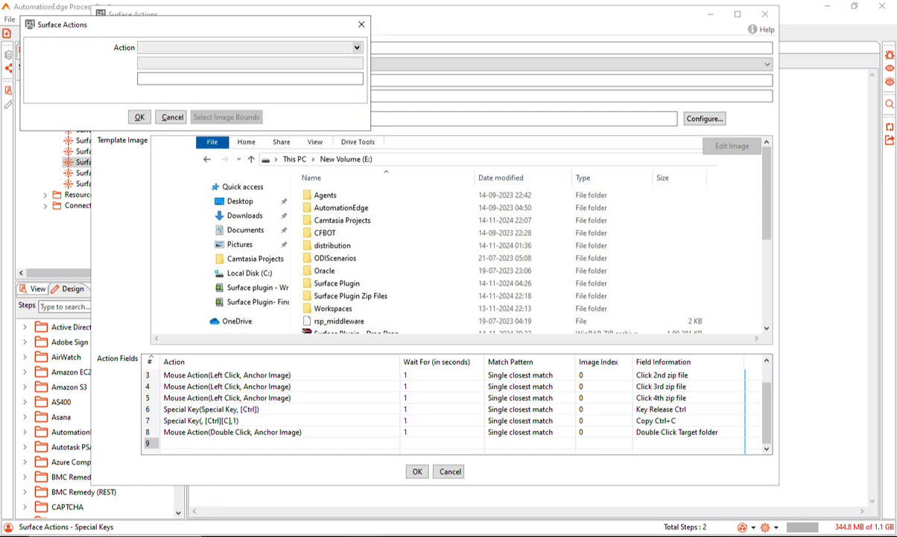
click(248, 63)
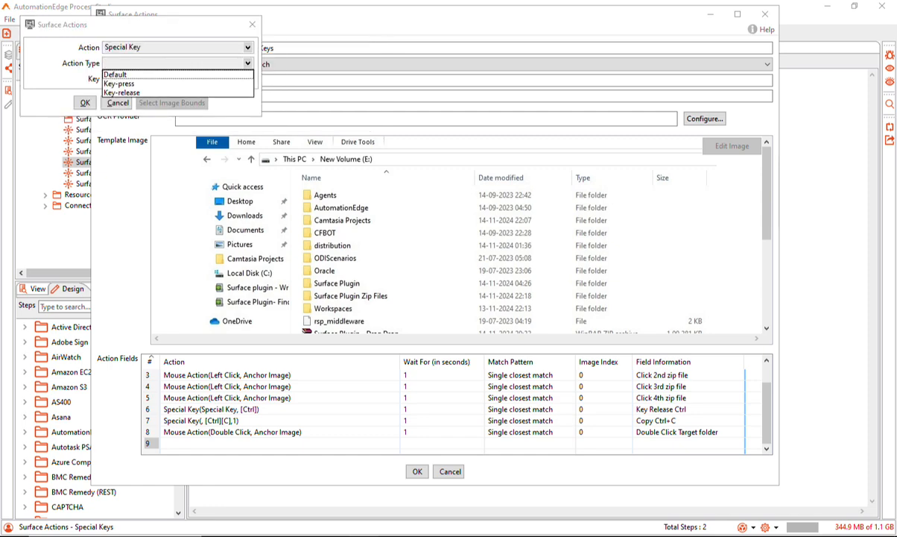
click(117, 75)
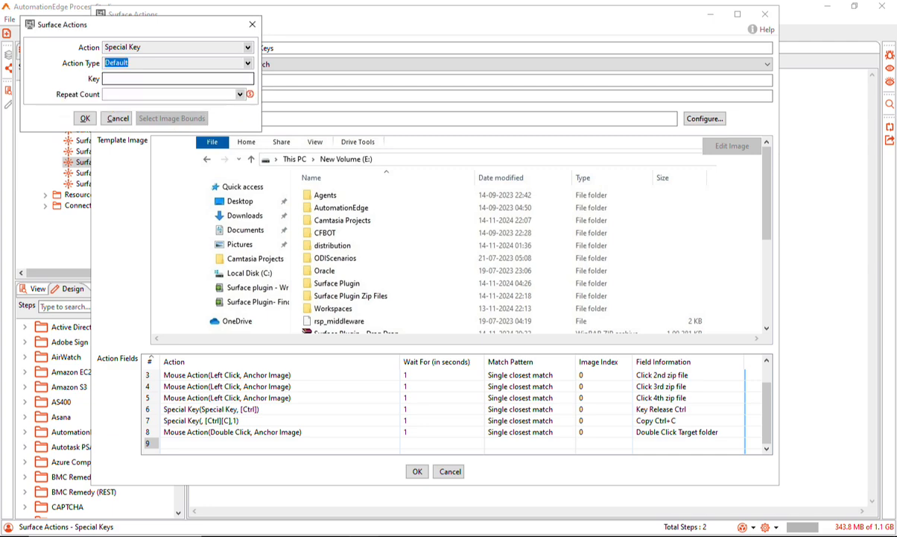
click(149, 79)
text([Ctrl])
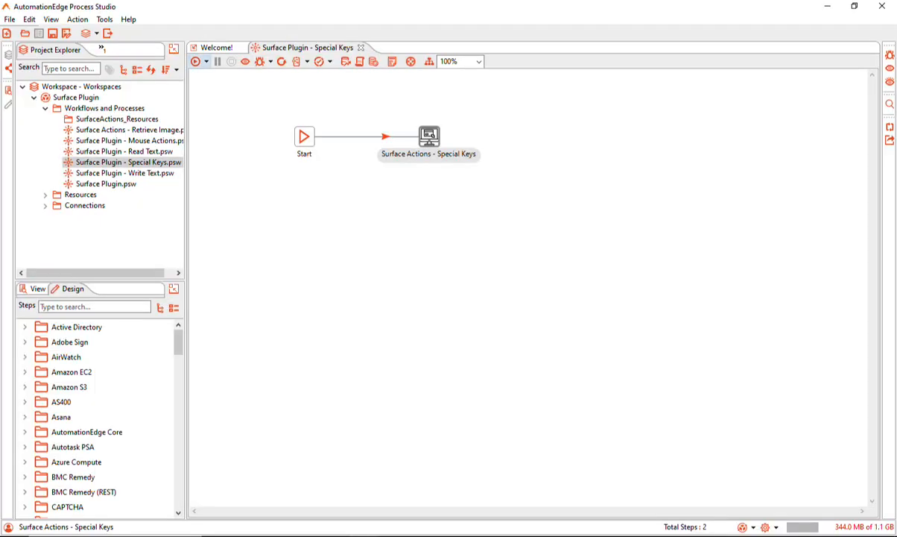
Step: Run the Surface Plugin - Special Keys workflow
click(195, 61)
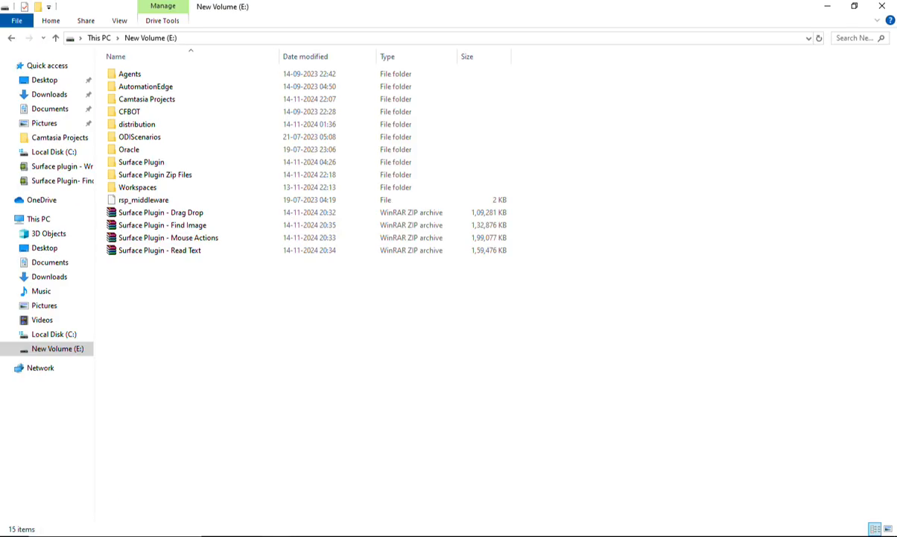